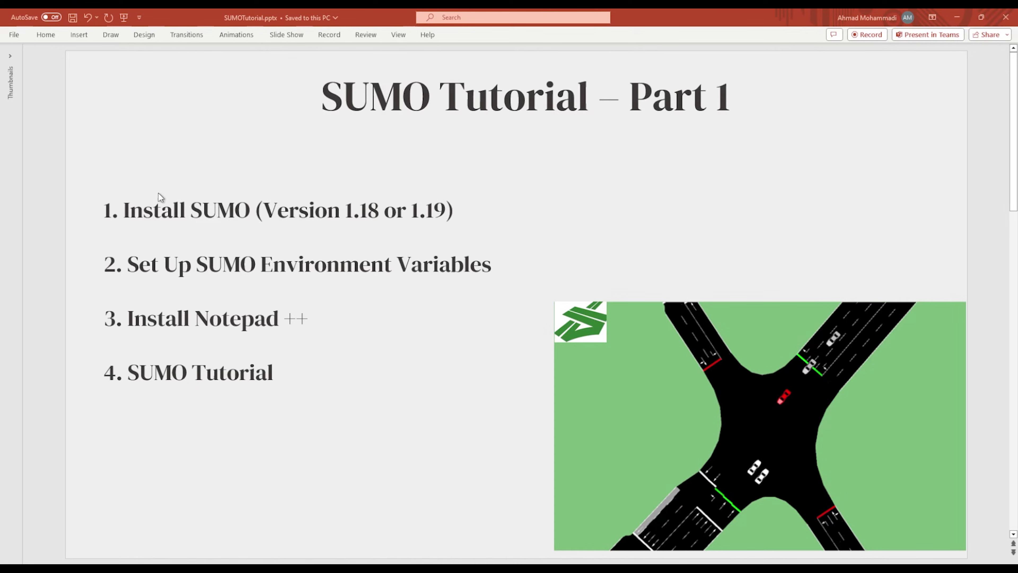
# Browse the Windows download options on the SUMO Installing page, then switch to the 'Sumo archive download 1.15' search.
pyautogui.moveTo(167, 569)
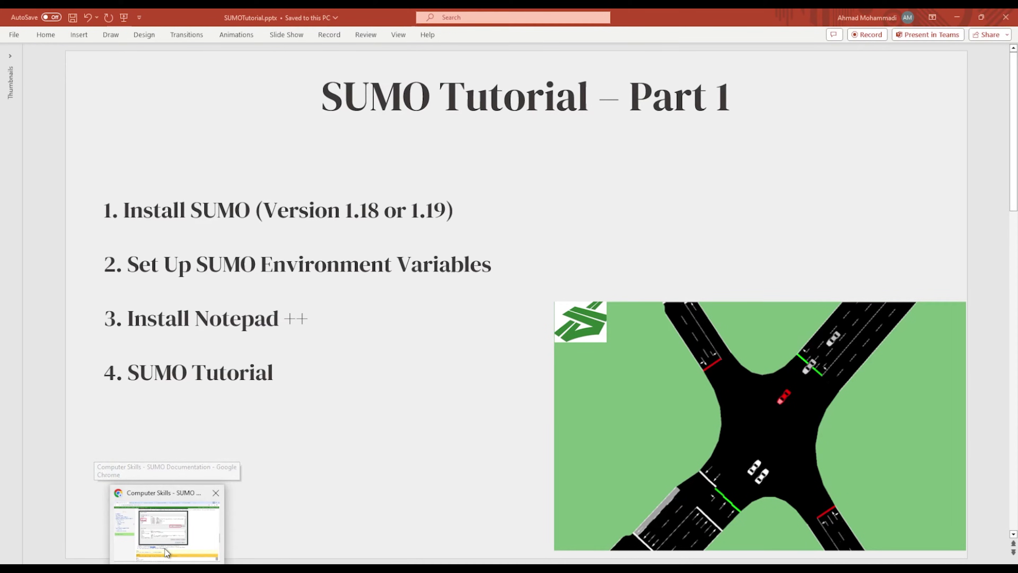
pyautogui.click(167, 568)
pyautogui.click(206, 19)
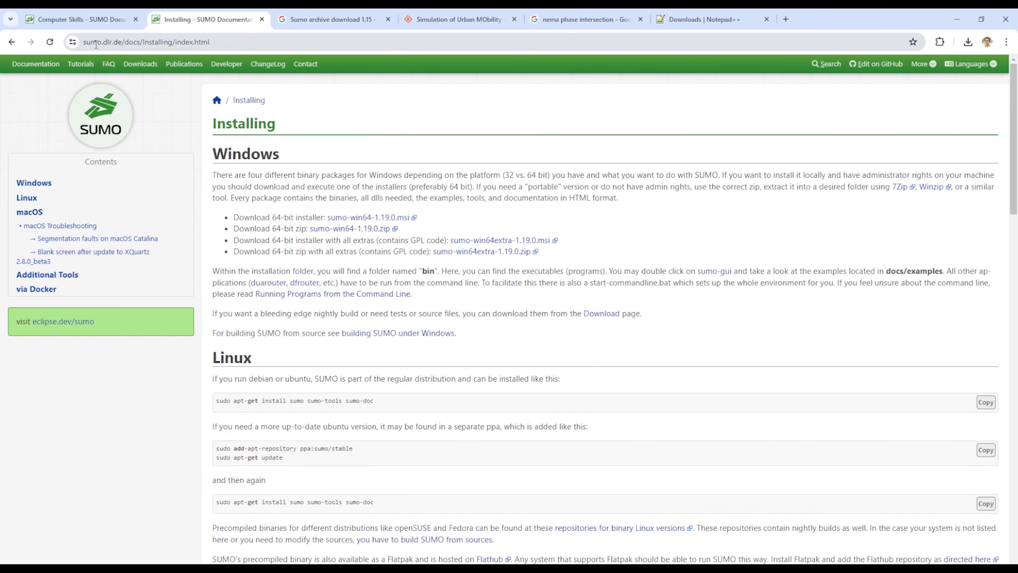
pyautogui.click(12, 42)
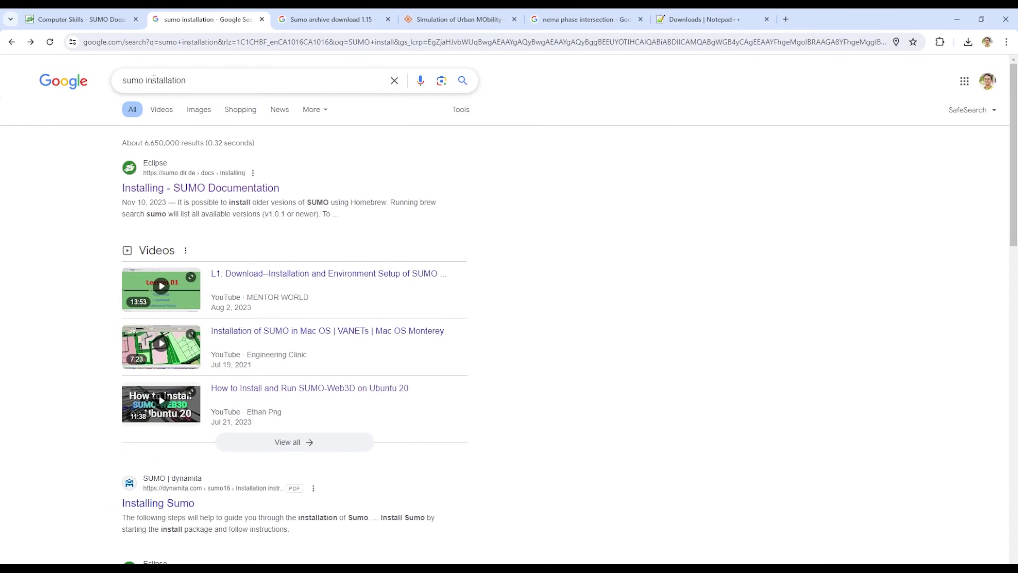
pyautogui.click(30, 42)
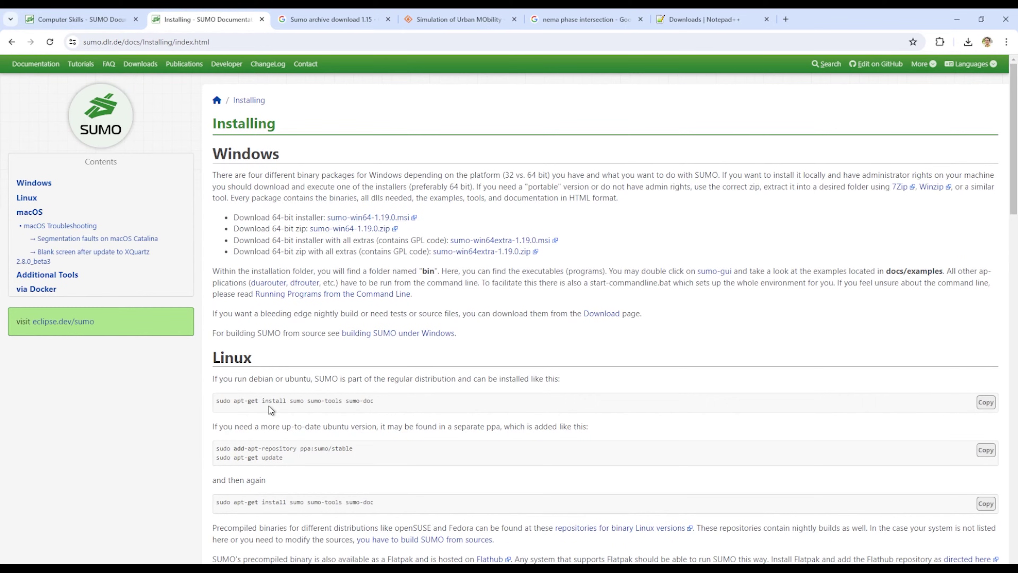
pyautogui.scroll(-5, 269, 406)
pyautogui.scroll(-8, 296, 333)
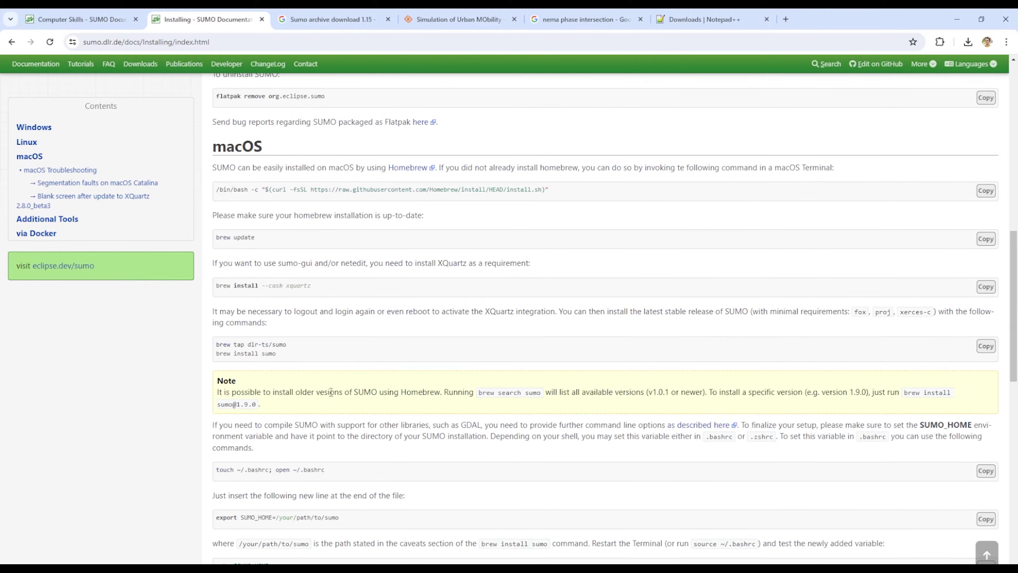
pyautogui.scroll(15, 330, 391)
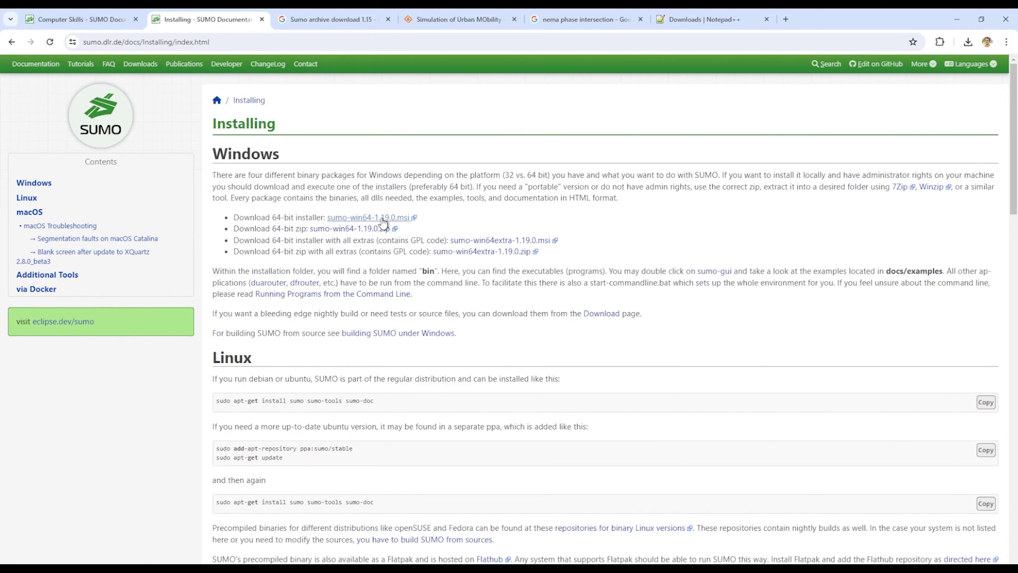
pyautogui.click(336, 24)
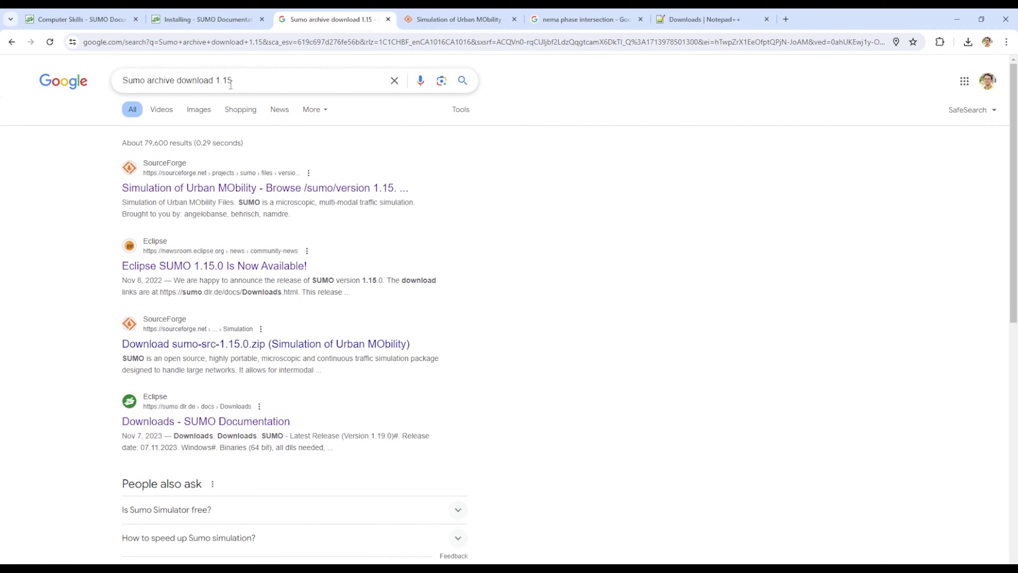
# Re-run the Google search for 'Sumo archive download 1.15'.
pyautogui.moveTo(232, 82); pyautogui.dragTo(228, 79)
pyautogui.write('9')
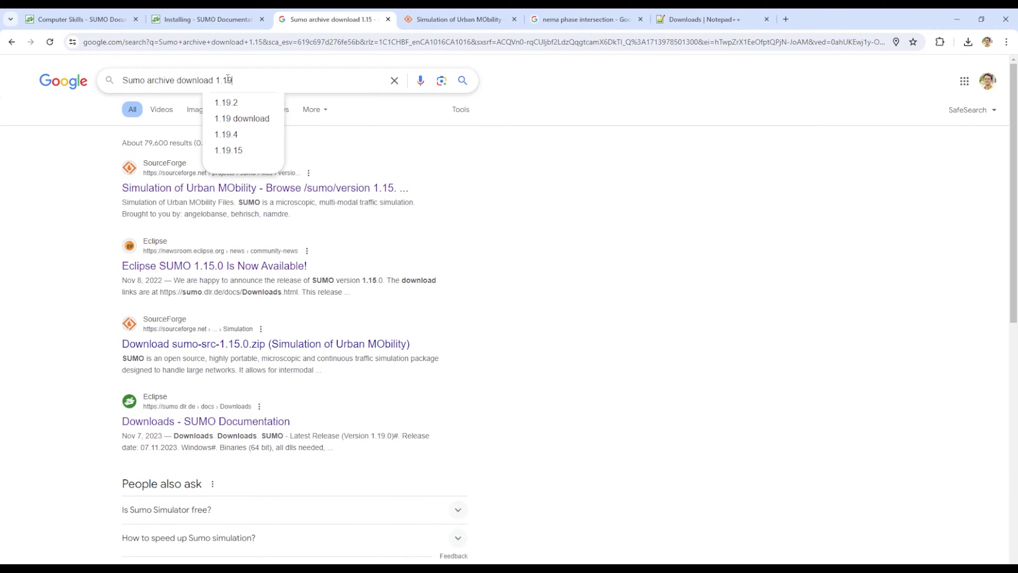
pyautogui.press('BackSpace')
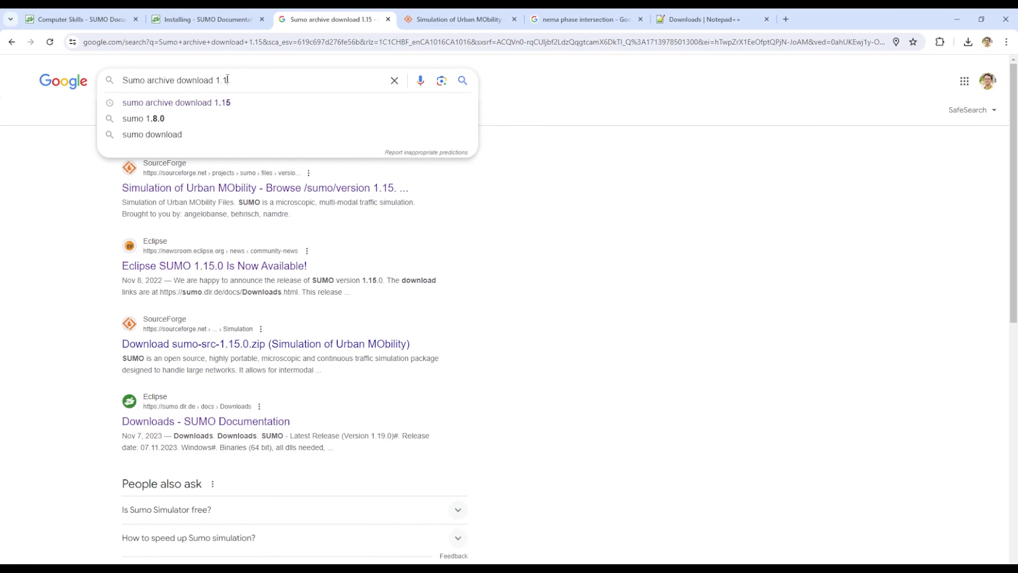
pyautogui.write('5')
pyautogui.press('Return')
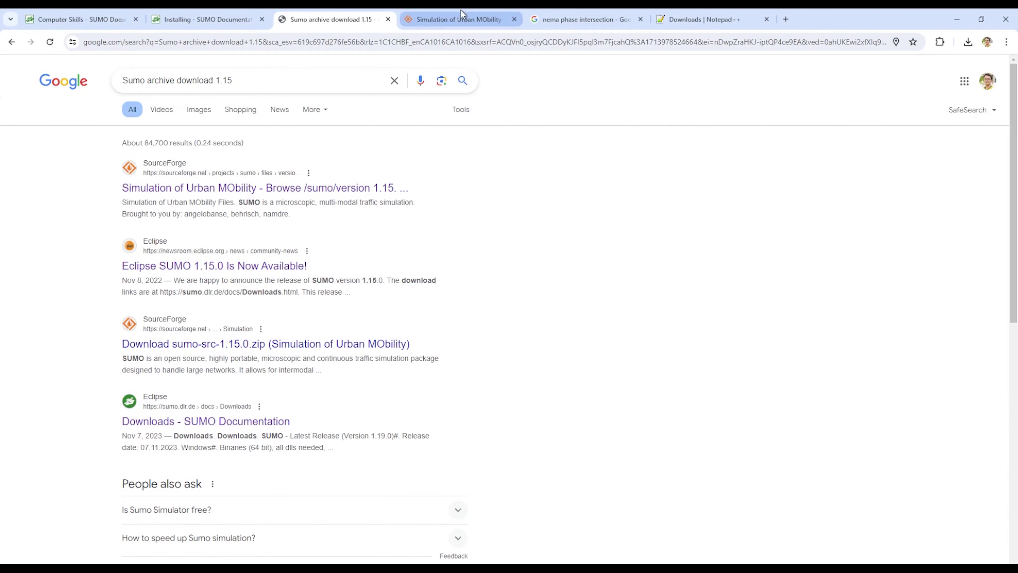
# Open SourceForge's SUMO 1.15.0 files page and mark the 15.0 version folder.
pyautogui.click(457, 18)
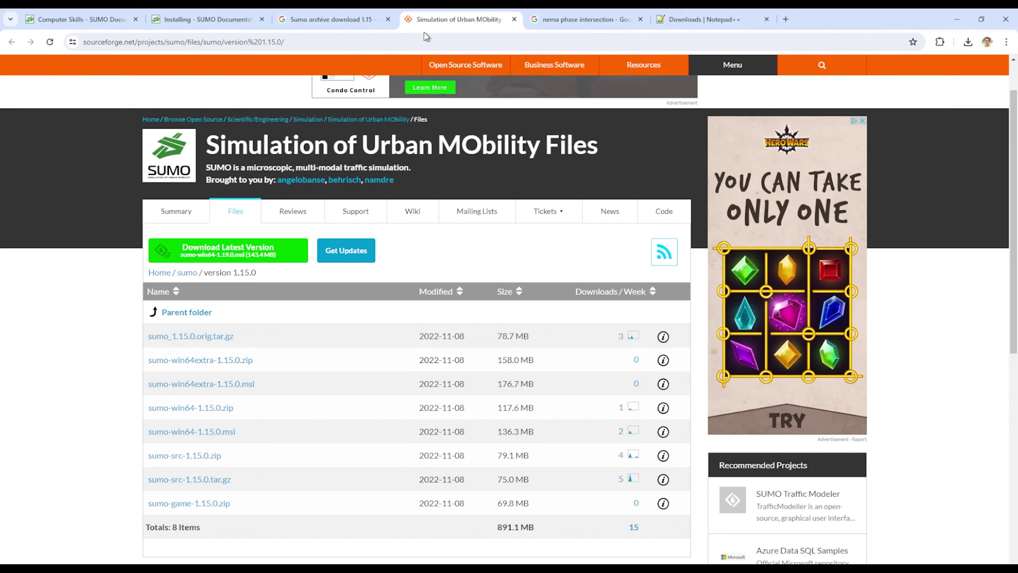
pyautogui.scroll(-2, 209, 337)
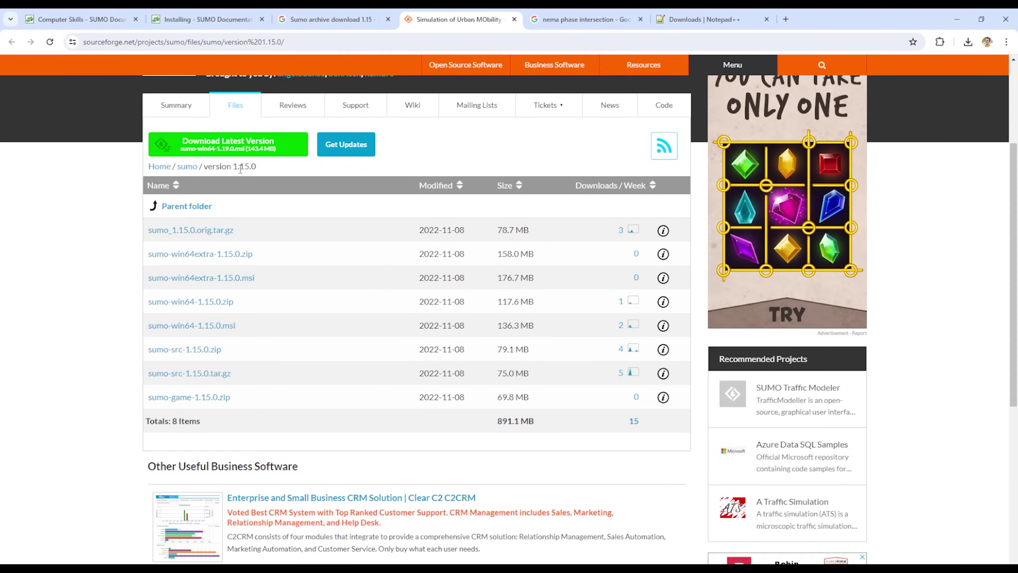
pyautogui.moveTo(241, 168); pyautogui.dragTo(258, 167)
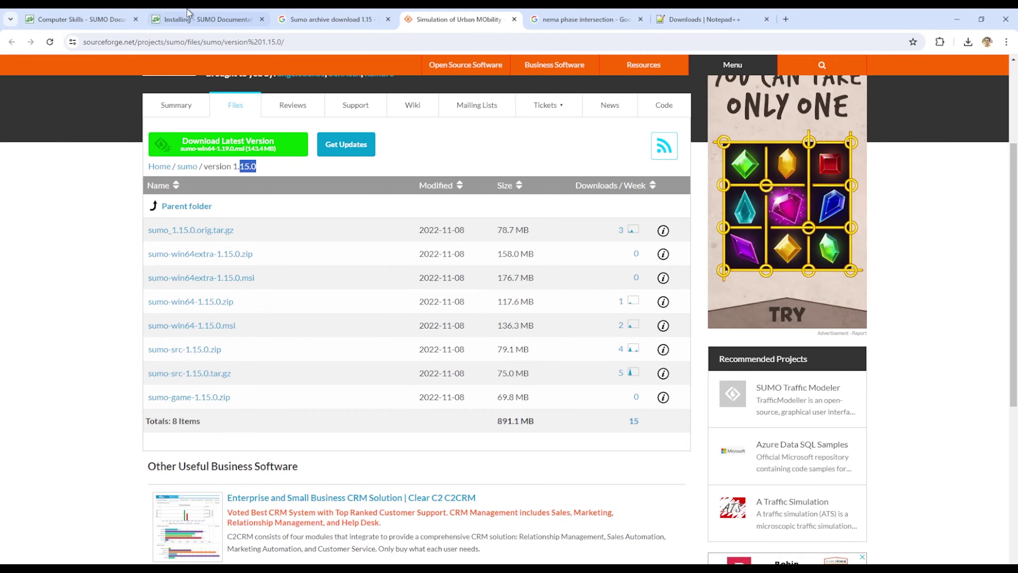
# Launch the sumo-win64-1.19.0 installer from the Downloads folder.
pyautogui.click(204, 19)
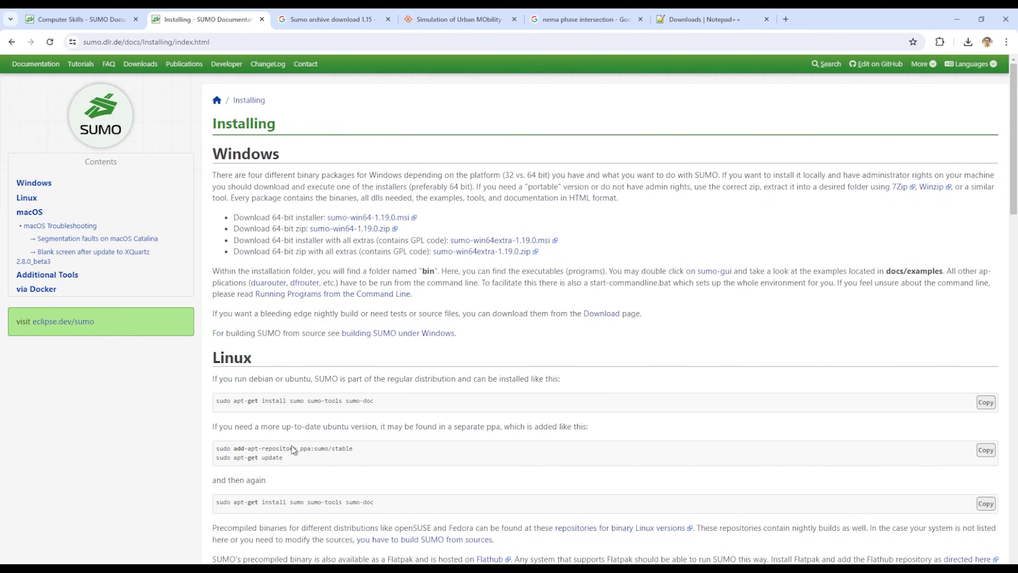
pyautogui.moveTo(208, 568)
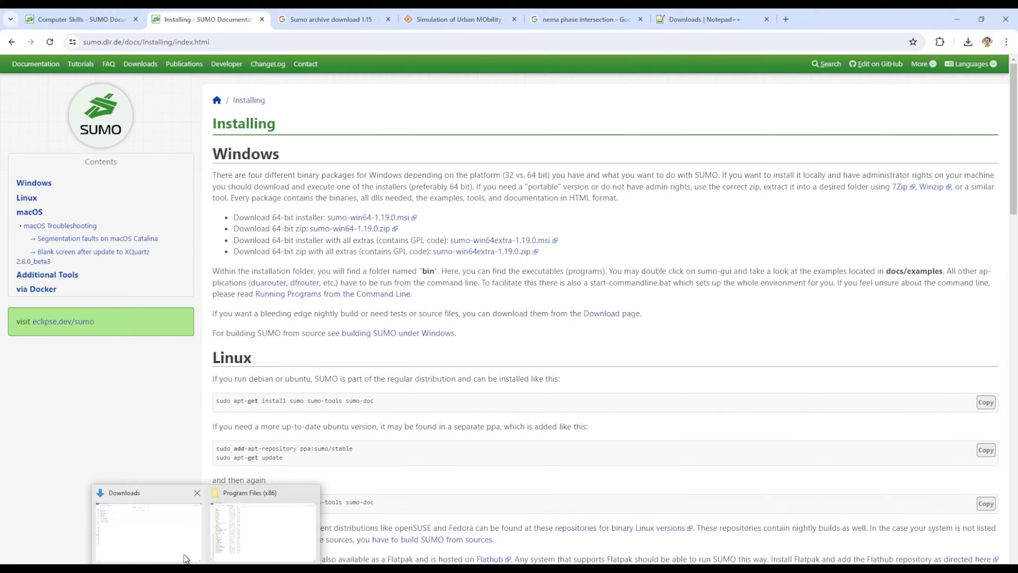
pyautogui.click(184, 491)
pyautogui.doubleClick(119, 92)
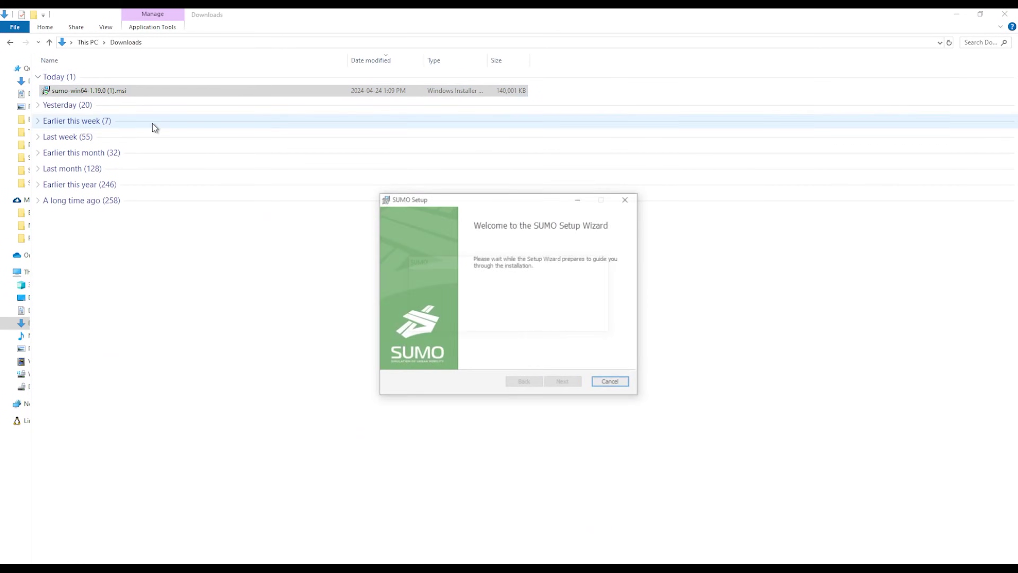
# Accept the license, keep the default Eclipse Sumo install folder, and finish installing SUMO 1.19.0.
pyautogui.click(570, 383)
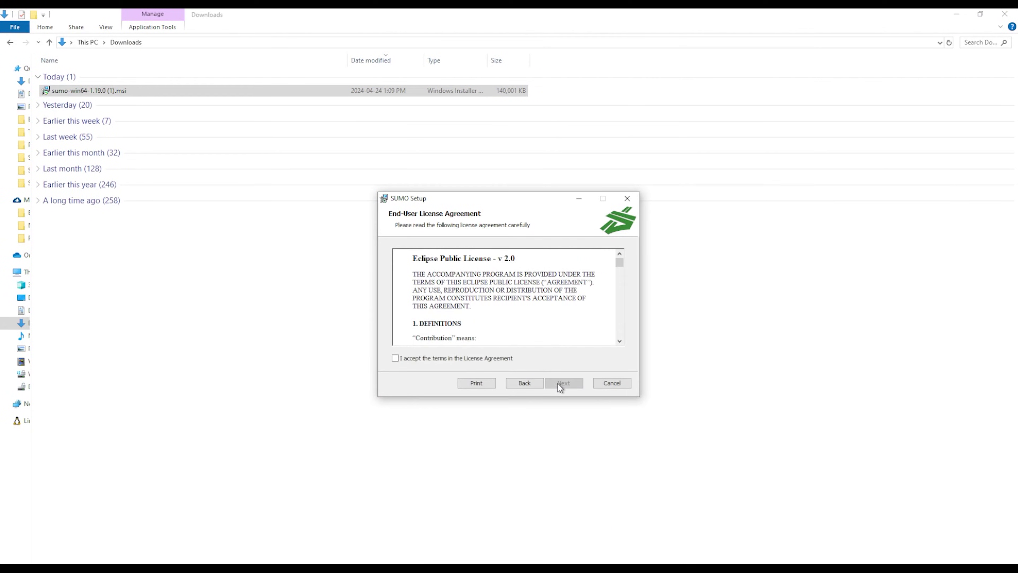
pyautogui.click(456, 357)
pyautogui.click(561, 384)
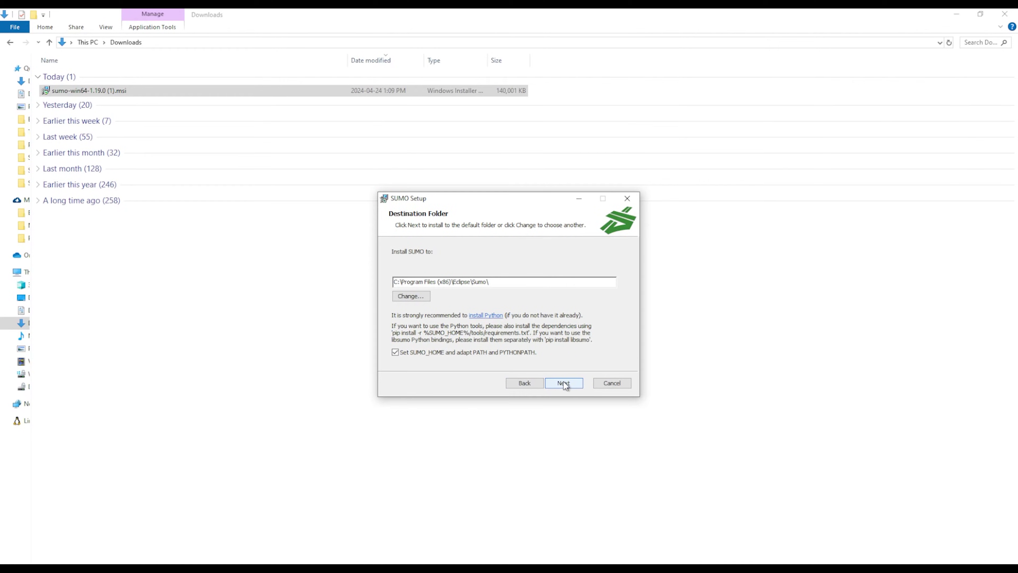
pyautogui.click(563, 383)
pyautogui.click(563, 382)
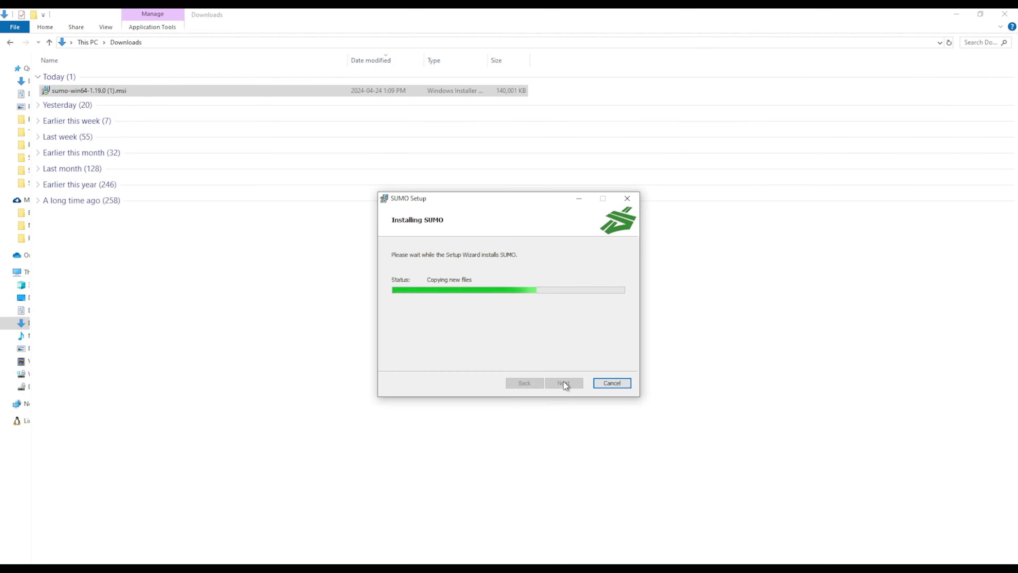
pyautogui.click(563, 382)
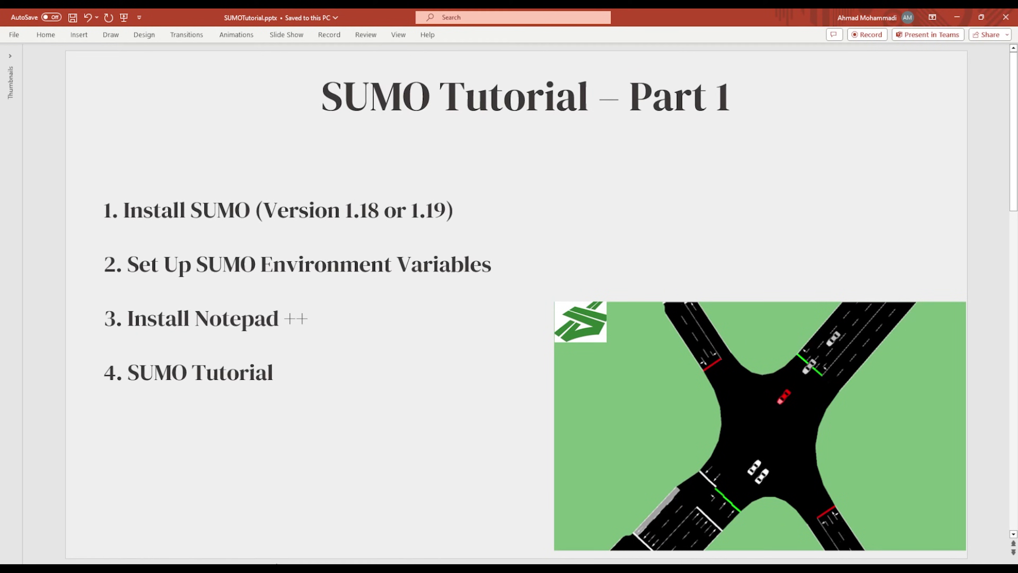
# Open 'Edit environment variables for your account' to check the variables, then return to the SUMO Installing page.
pyautogui.hotkey('alt', 'Tab')
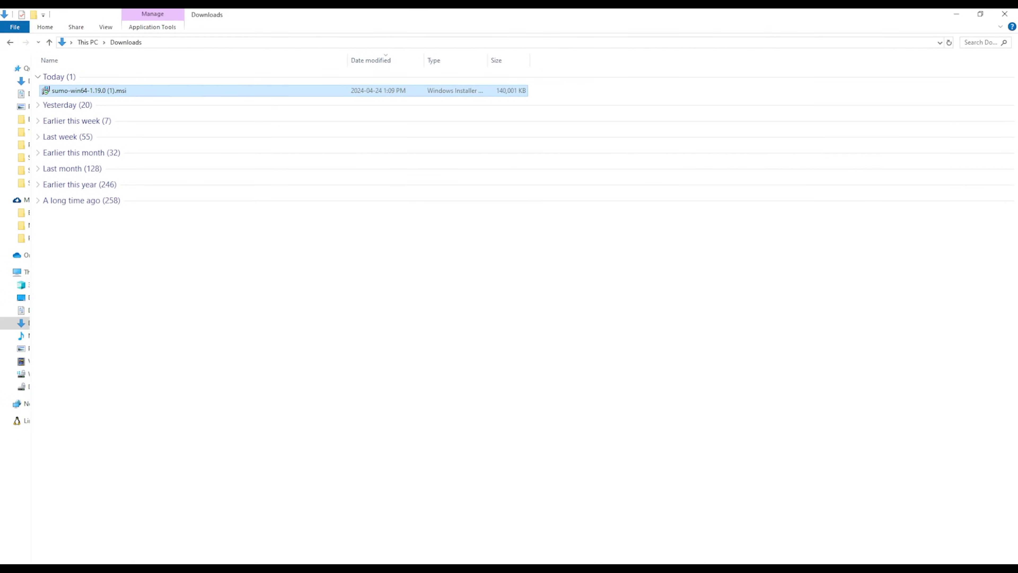
pyautogui.press('super')
pyautogui.write('edi')
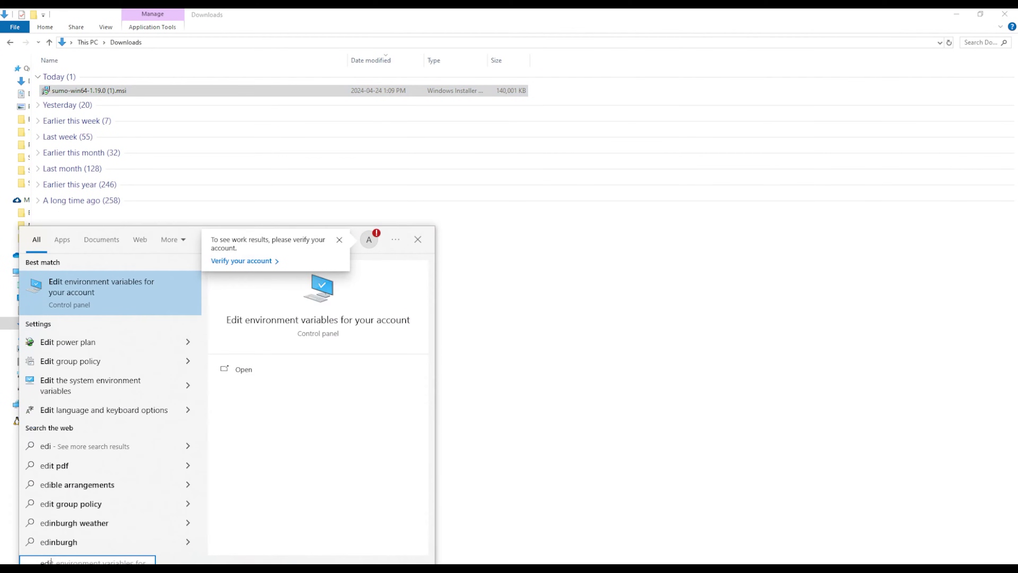
pyautogui.click(97, 296)
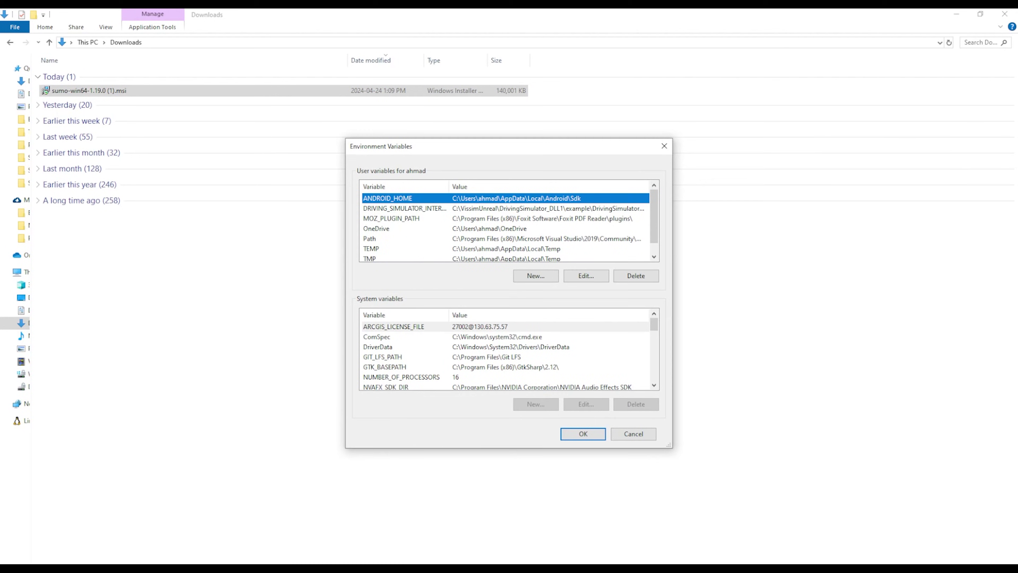
pyautogui.click(166, 541)
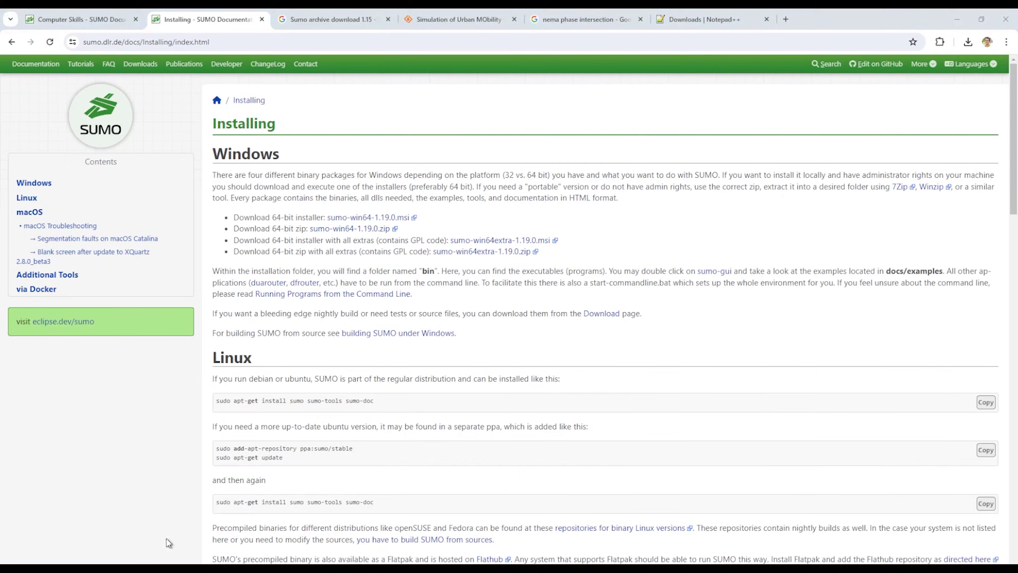
# On Basic Computer Skills, highlight PATH and the bin folder path in the Windows step 3.
pyautogui.click(111, 20)
pyautogui.scroll(4, 26, 66)
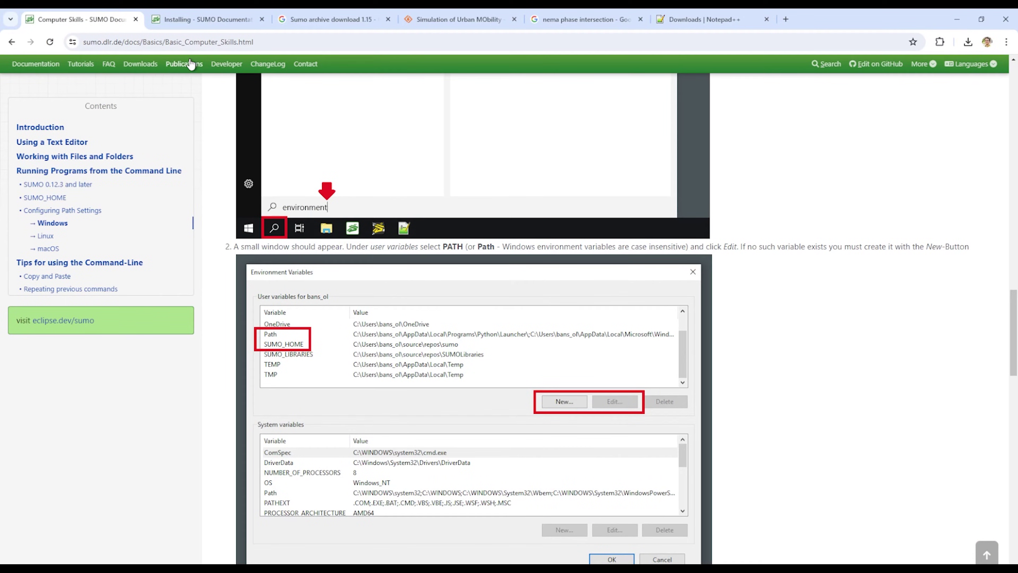
pyautogui.scroll(-3, 340, 331)
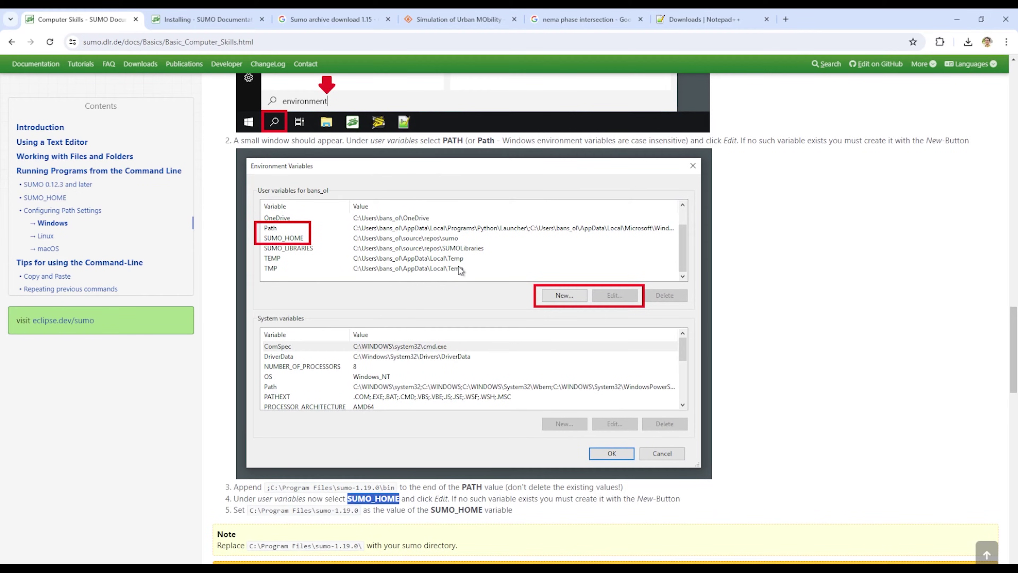
pyautogui.scroll(-1, 458, 266)
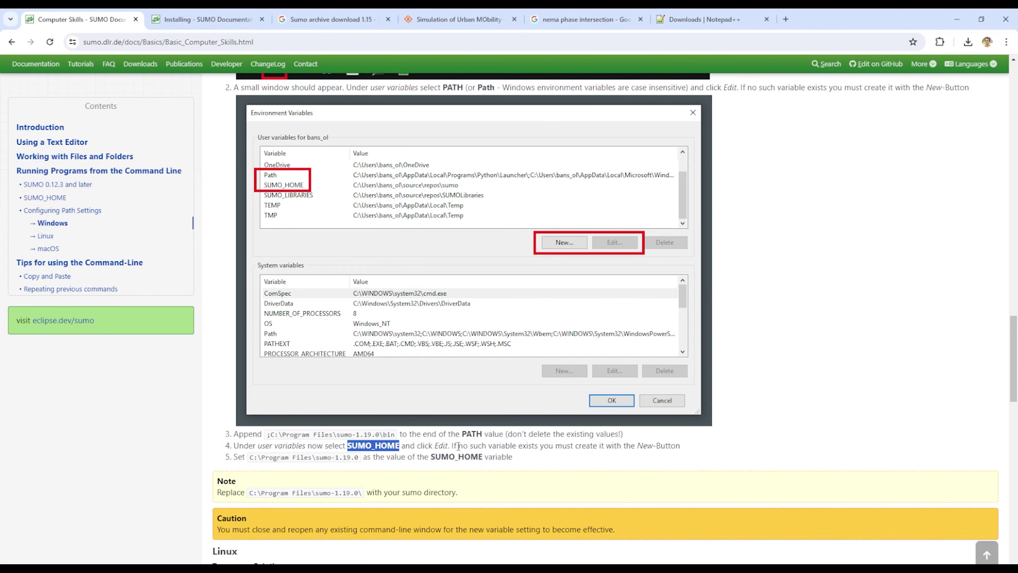
pyautogui.doubleClick(471, 434)
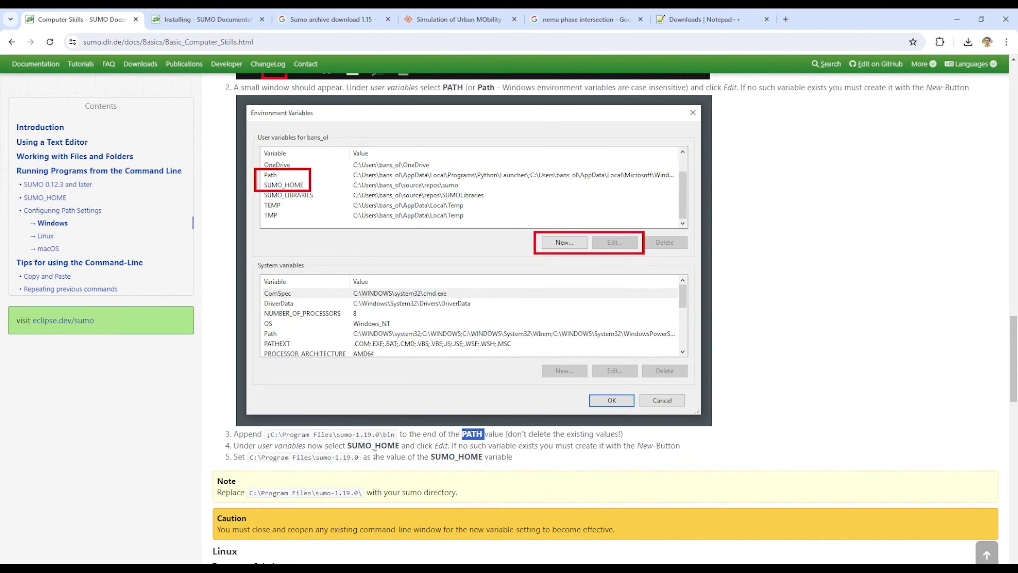
pyautogui.moveTo(267, 435); pyautogui.dragTo(396, 435)
# Open the user Path variable from the account's environment variables and add a blank entry.
pyautogui.press('super')
pyautogui.write('ed')
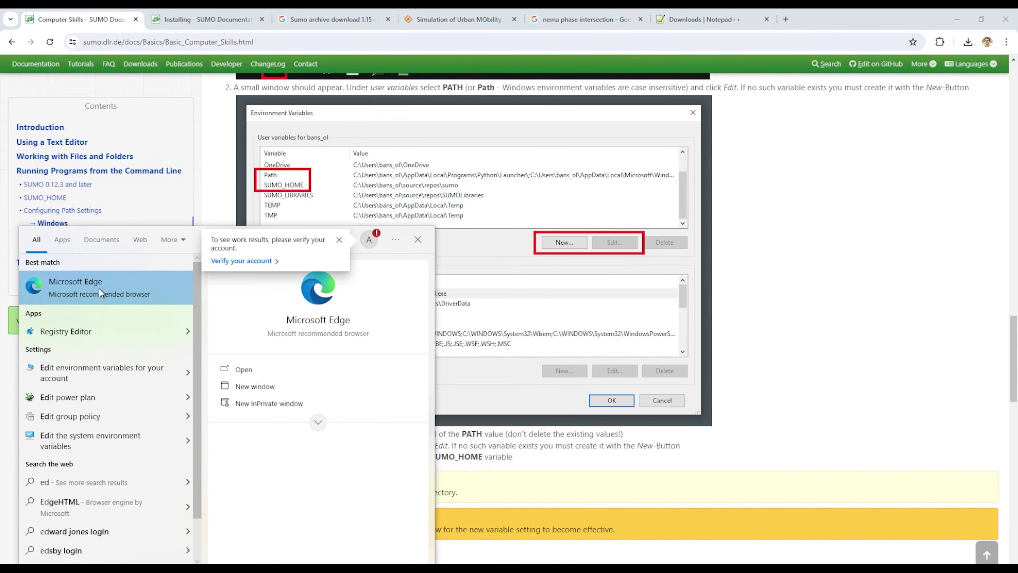
pyautogui.click(95, 371)
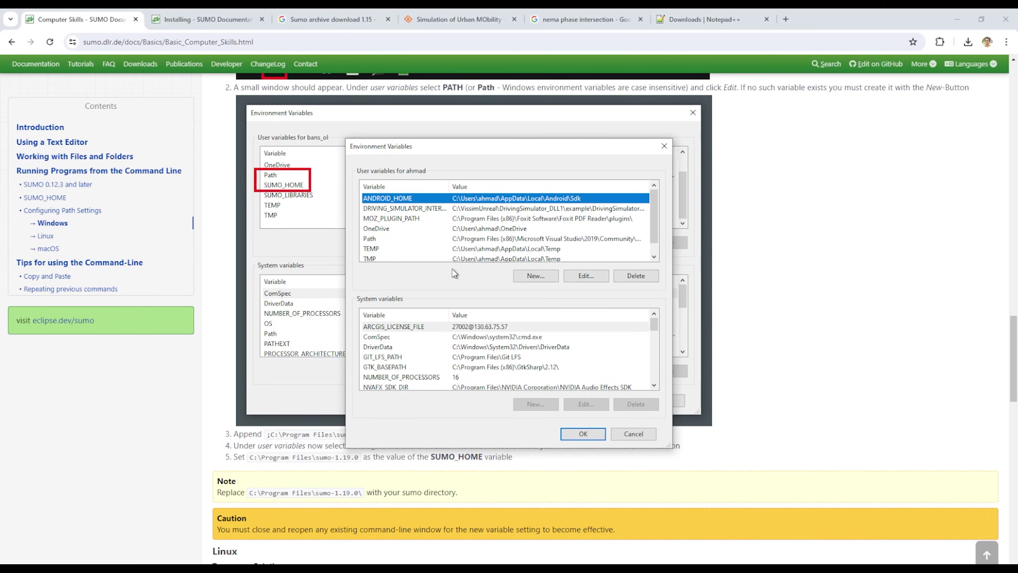
pyautogui.click(469, 240)
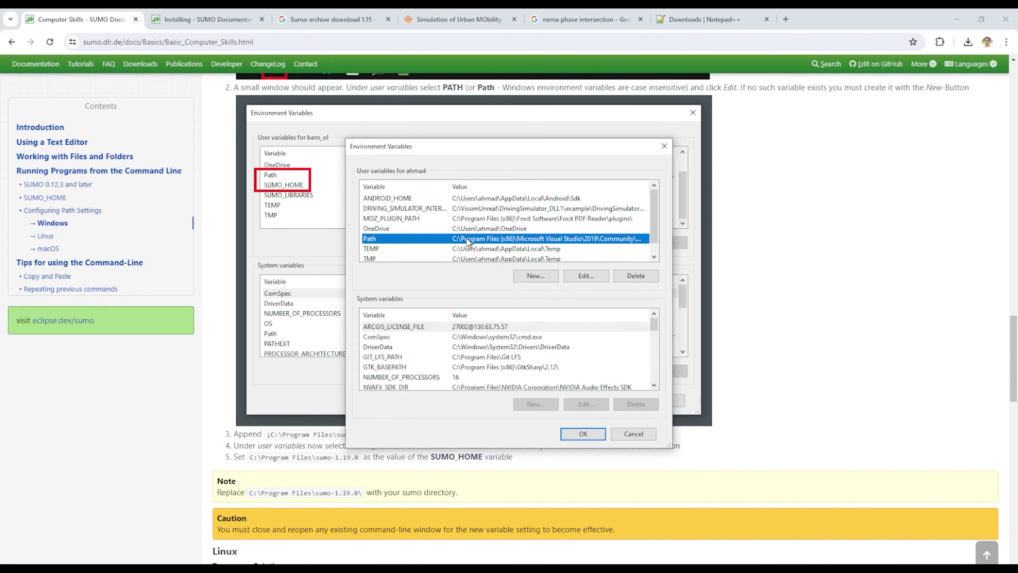
pyautogui.doubleClick(518, 240)
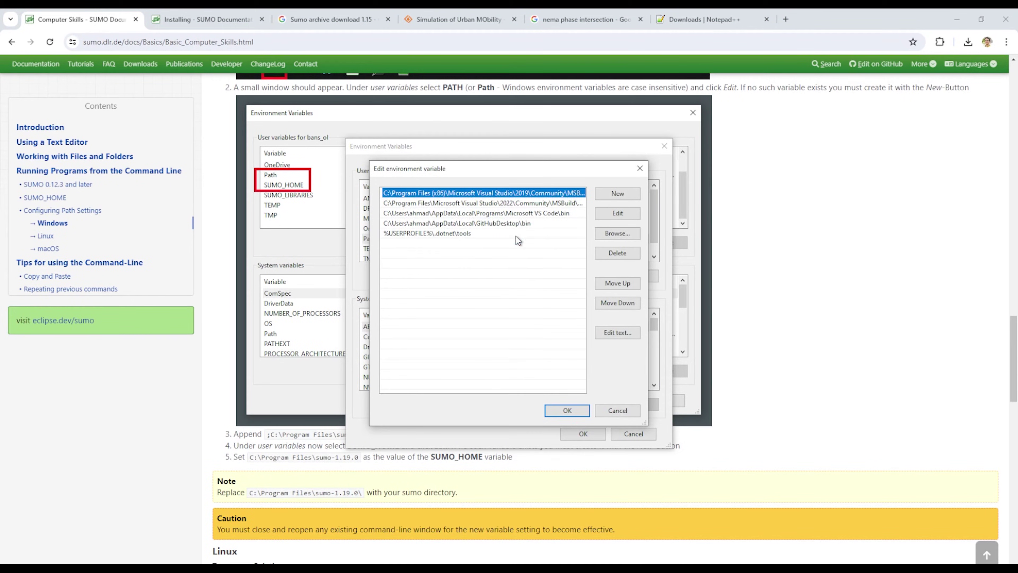
pyautogui.click(616, 196)
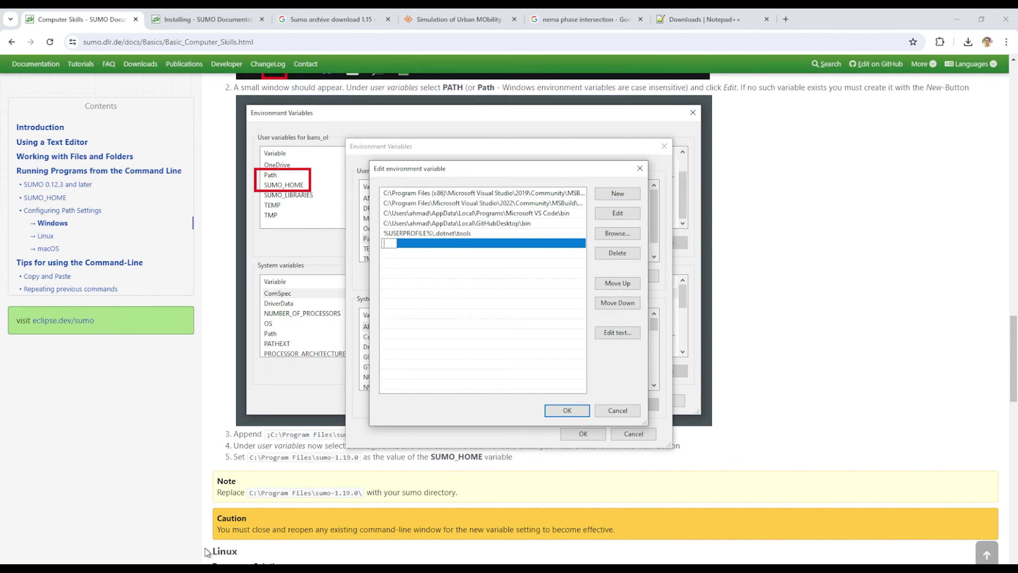
# Navigate to Eclipse > Sumo > bin in Explorer and copy its full folder path.
pyautogui.moveTo(206, 569)
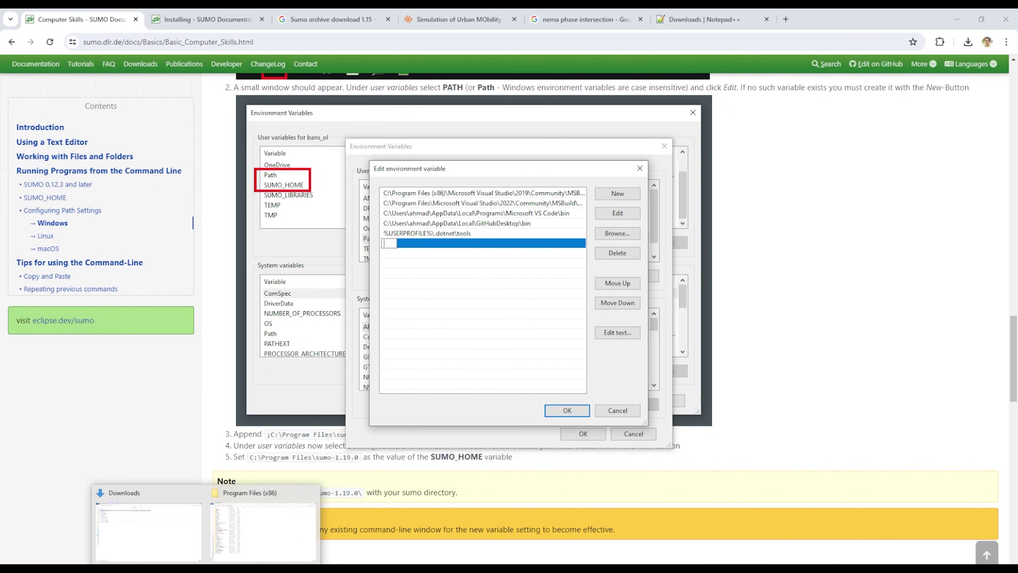
pyautogui.click(263, 530)
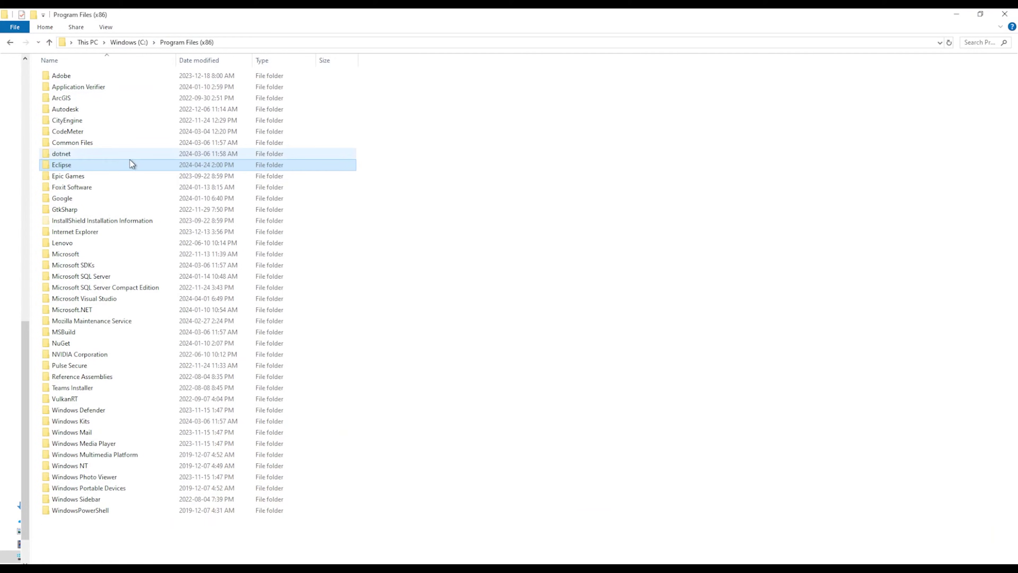
pyautogui.doubleClick(82, 164)
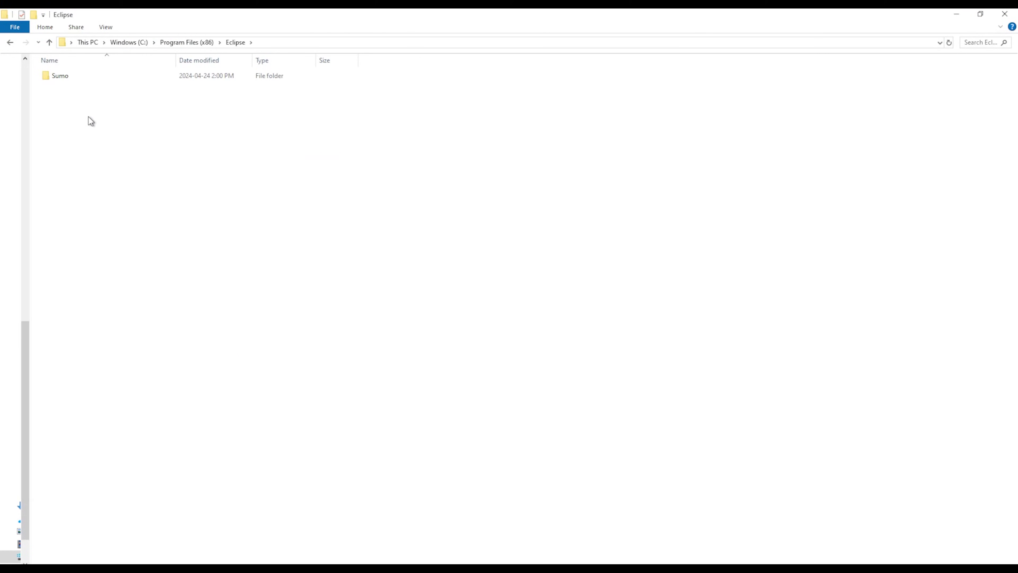
pyautogui.doubleClick(76, 80)
pyautogui.doubleClick(121, 80)
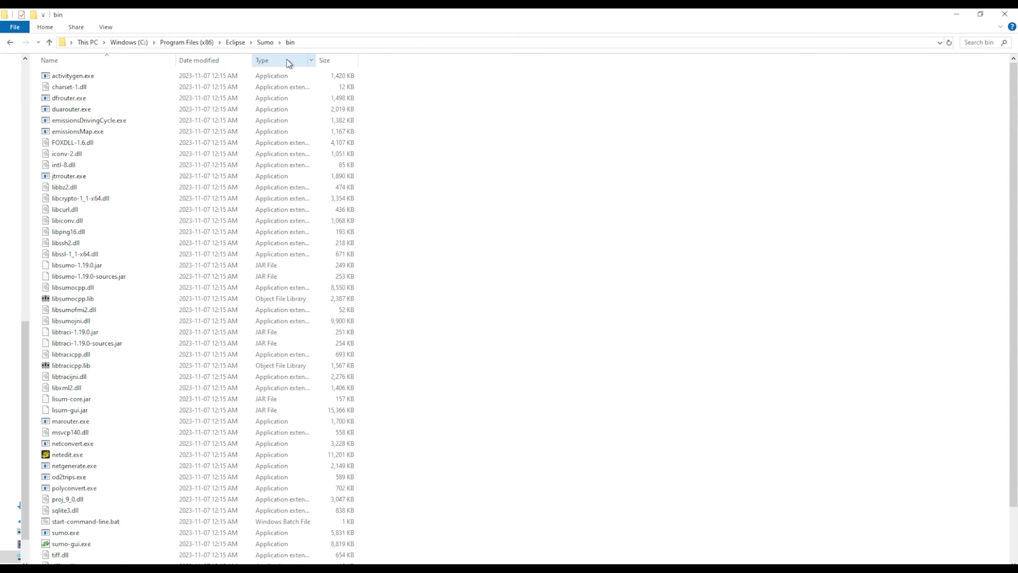
pyautogui.click(322, 42)
pyautogui.hotkey('ctrl', 'c')
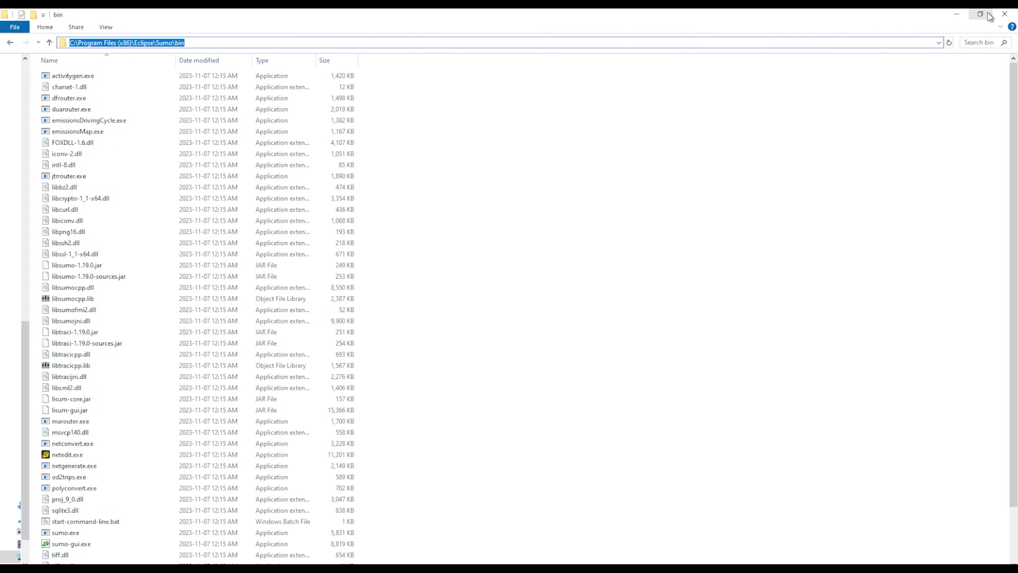
# Paste C:\Program Files (x86)\Eclipse\Sumo\bin as a new Path entry and confirm.
pyautogui.click(956, 14)
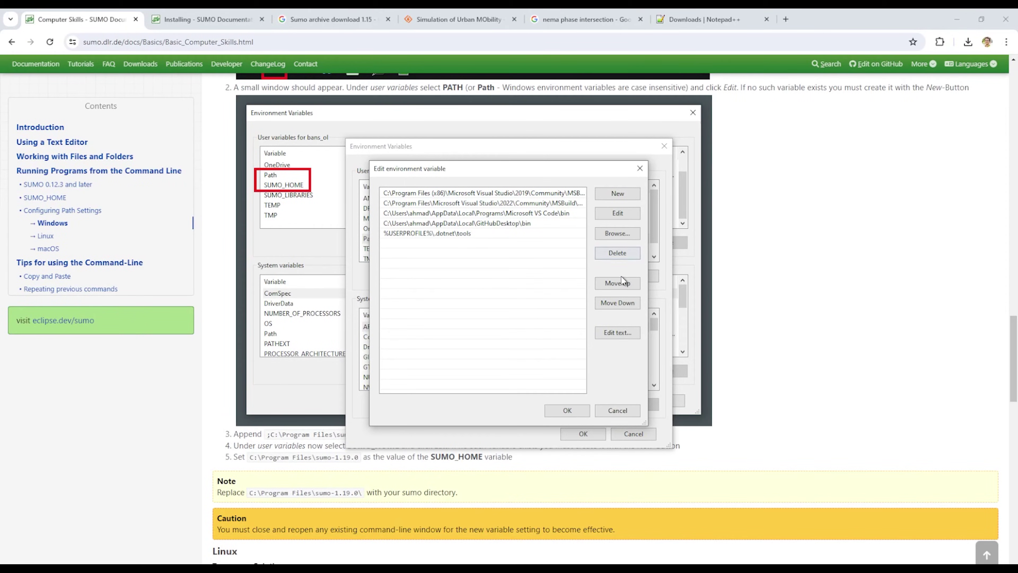
pyautogui.click(616, 194)
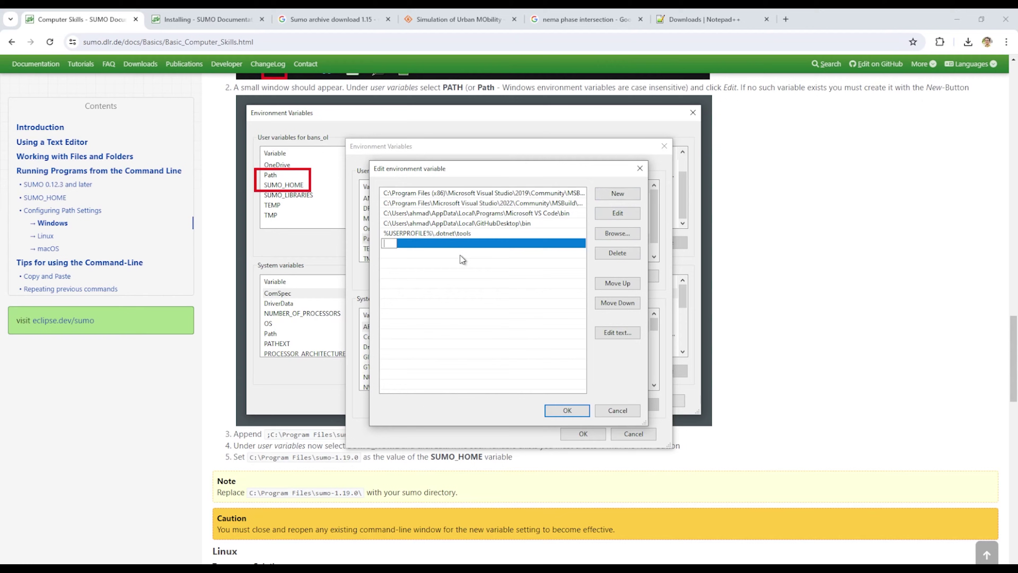
pyautogui.hotkey('ctrl', 'v')
pyautogui.click(568, 409)
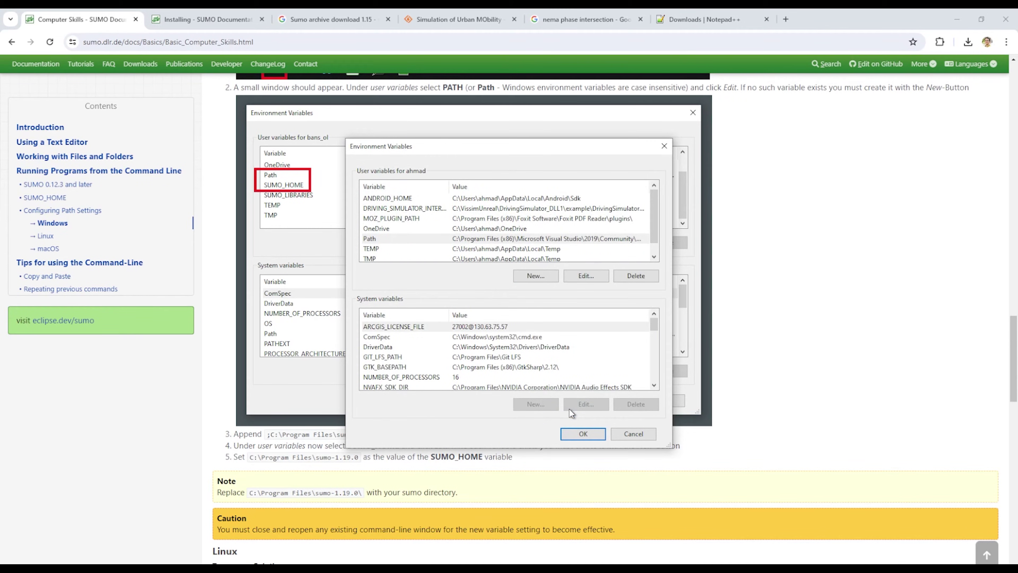
# Add user variable SUMO_HOME with the copied C:\Program Files (x86)\Eclipse\Sumo path, then save and close.
pyautogui.click(535, 276)
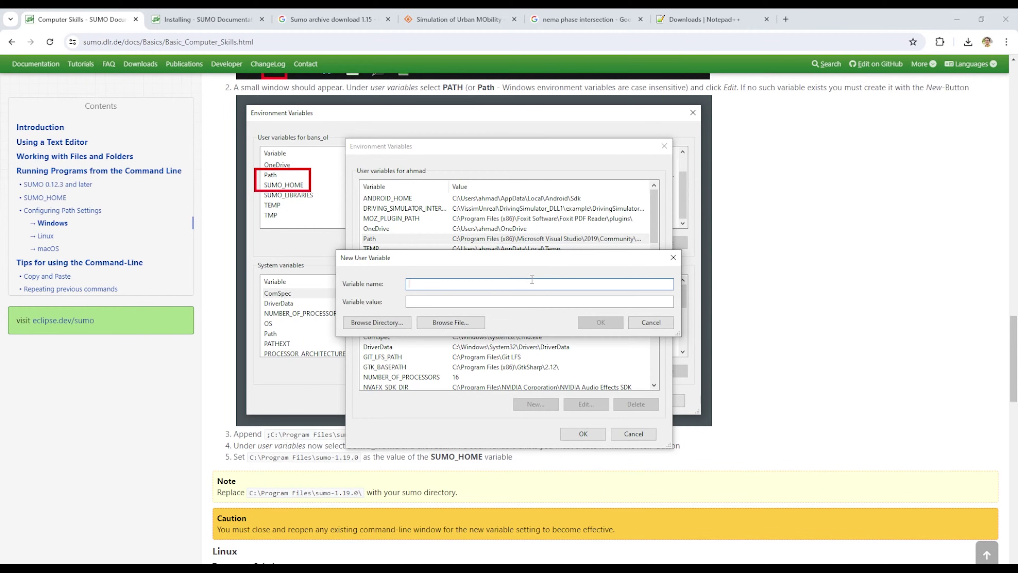
pyautogui.write('SUMO_HOME')
pyautogui.click(435, 302)
pyautogui.click(204, 563)
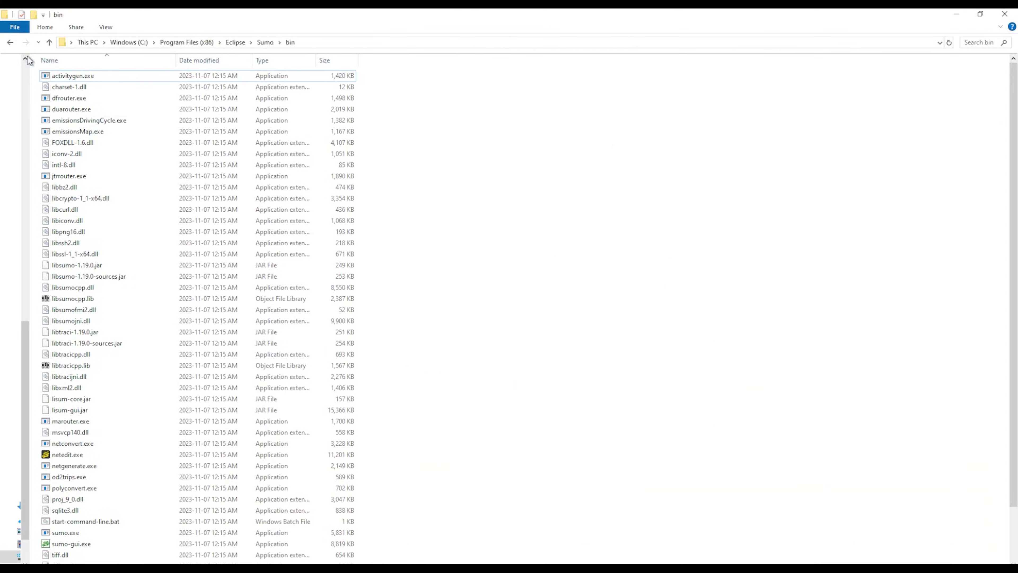
pyautogui.click(11, 43)
pyautogui.click(304, 41)
pyautogui.hotkey('ctrl', 'c')
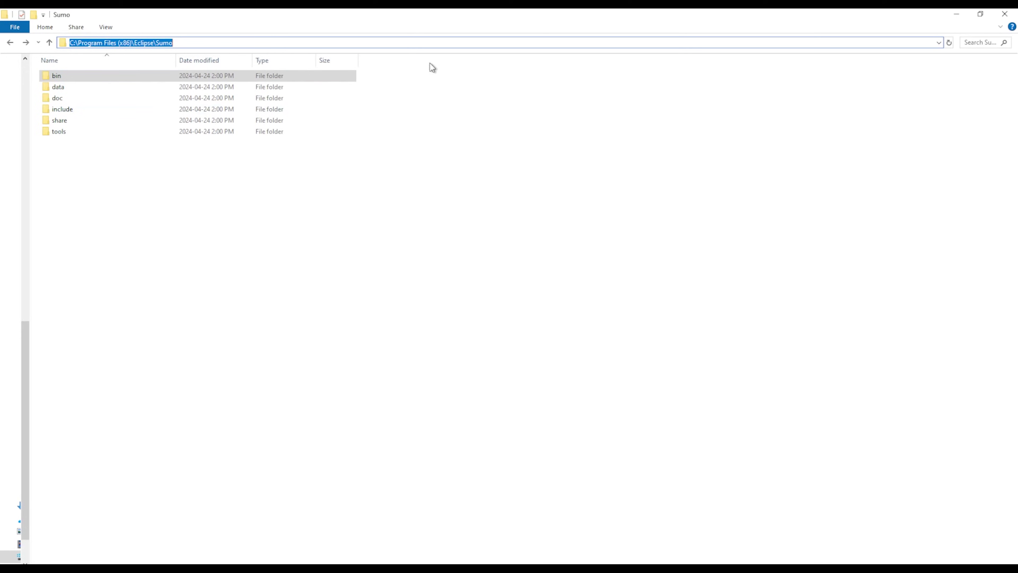
pyautogui.click(956, 14)
pyautogui.click(464, 302)
pyautogui.hotkey('ctrl', 'v')
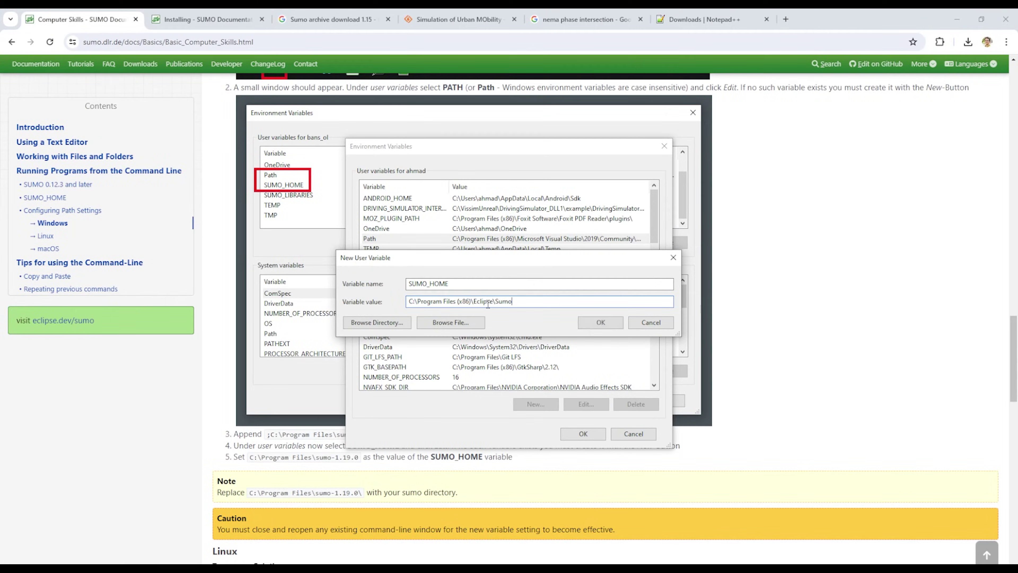
pyautogui.click(600, 322)
pyautogui.click(583, 433)
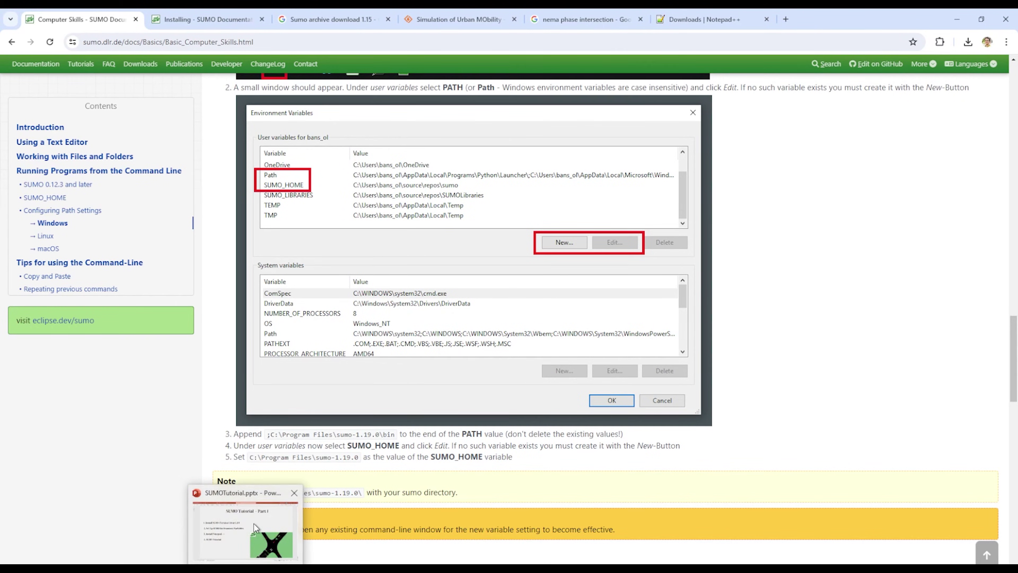
# Switch to the SUMO tutorial presentation, then launch and close Notepad.
pyautogui.click(248, 555)
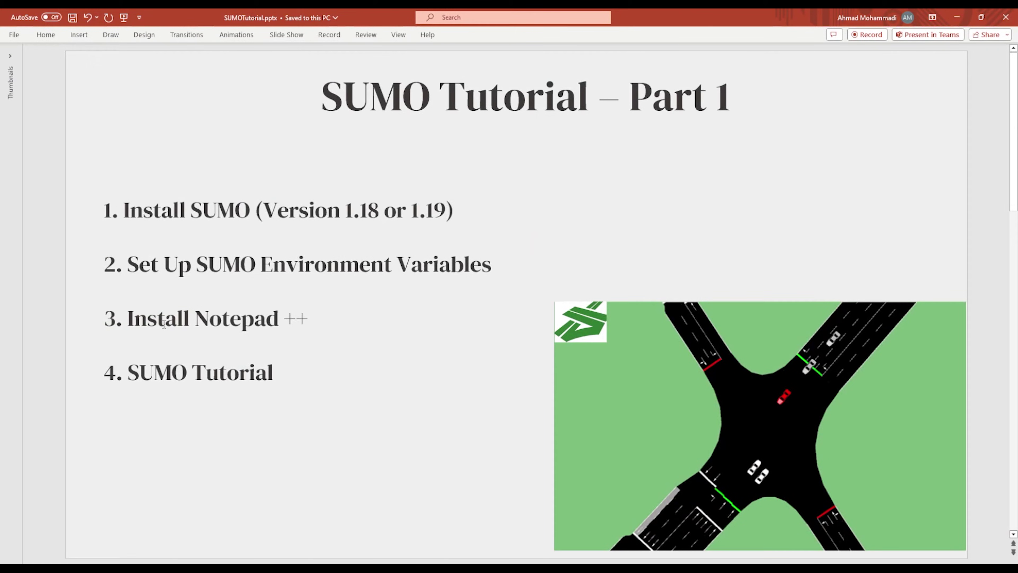
pyautogui.press('super')
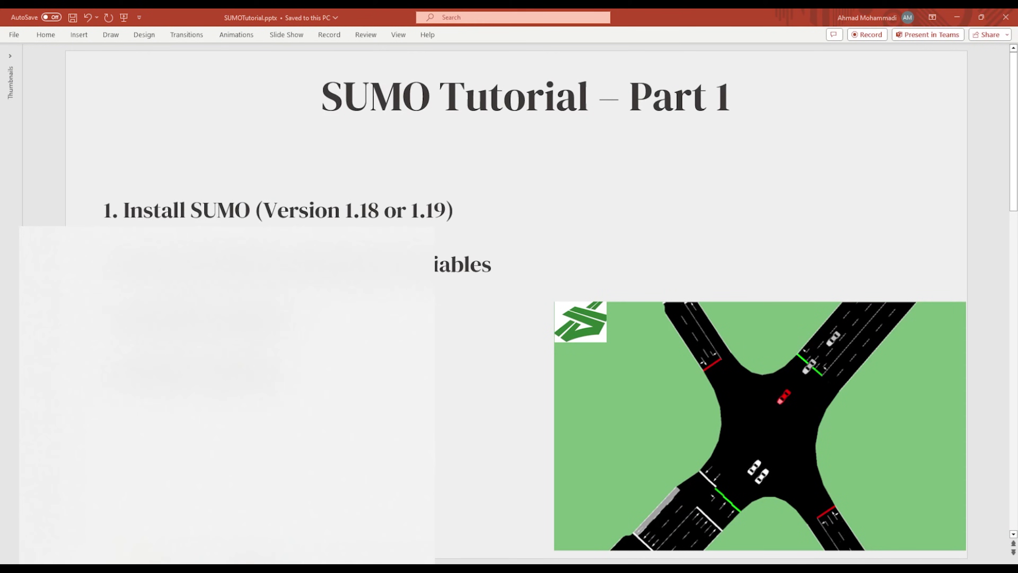
pyautogui.write('note')
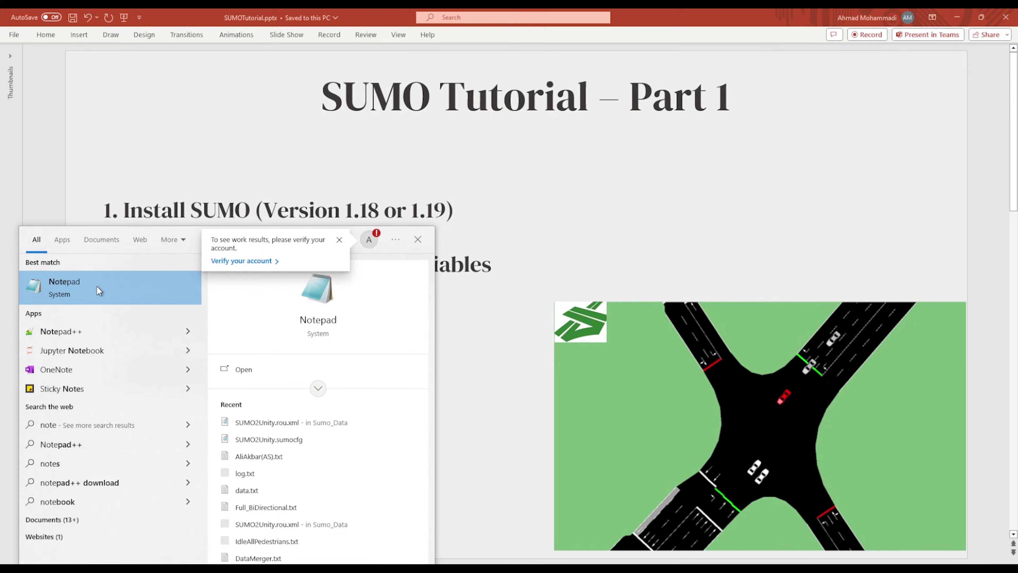
pyautogui.click(97, 286)
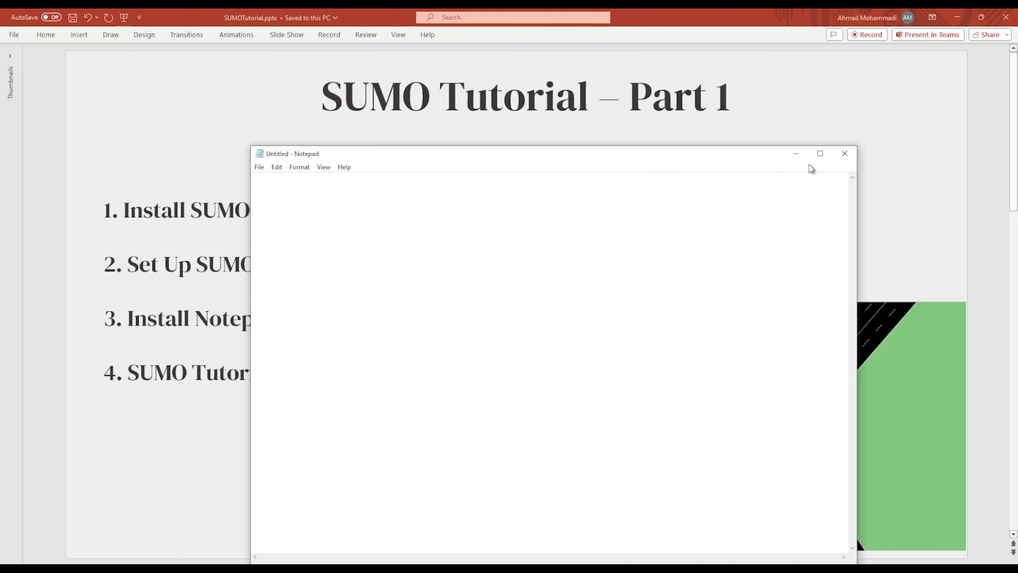
pyautogui.click(845, 154)
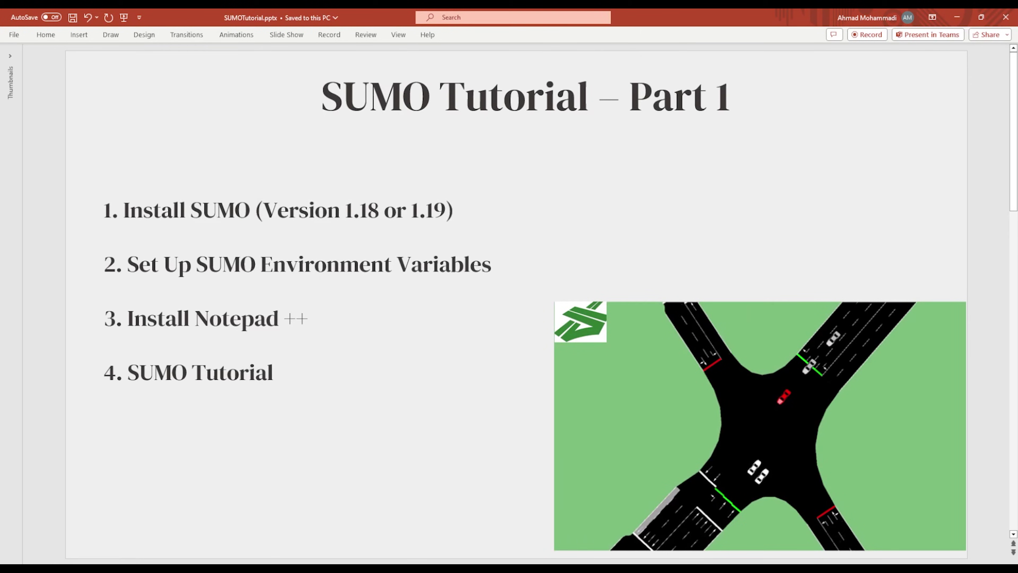
# View the Notepad++ downloads page, then return to the slide's numbered list of setup steps.
pyautogui.moveTo(171, 566)
pyautogui.click(171, 521)
pyautogui.click(695, 21)
pyautogui.click(195, 377)
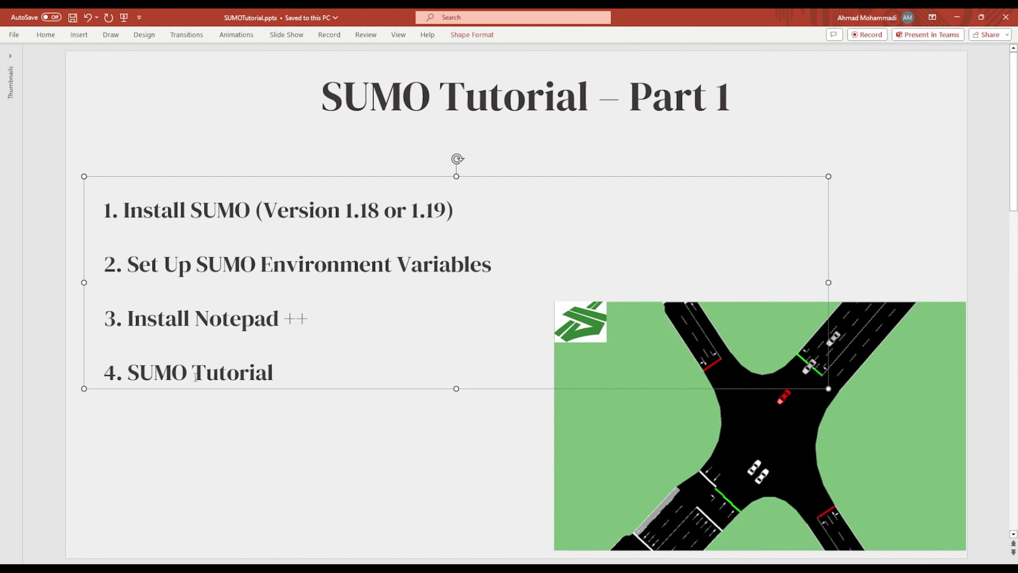
# Highlight the User Interface items on the second slide's outline, then switch to the Downloads folder.
pyautogui.click(299, 421)
pyautogui.scroll(-2, 299, 420)
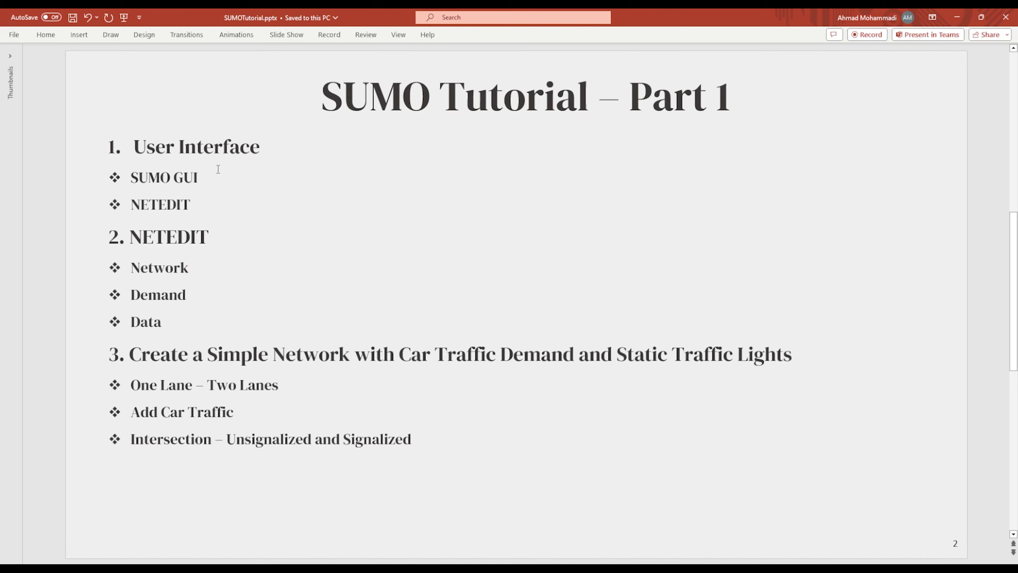
pyautogui.moveTo(194, 204); pyautogui.dragTo(134, 147)
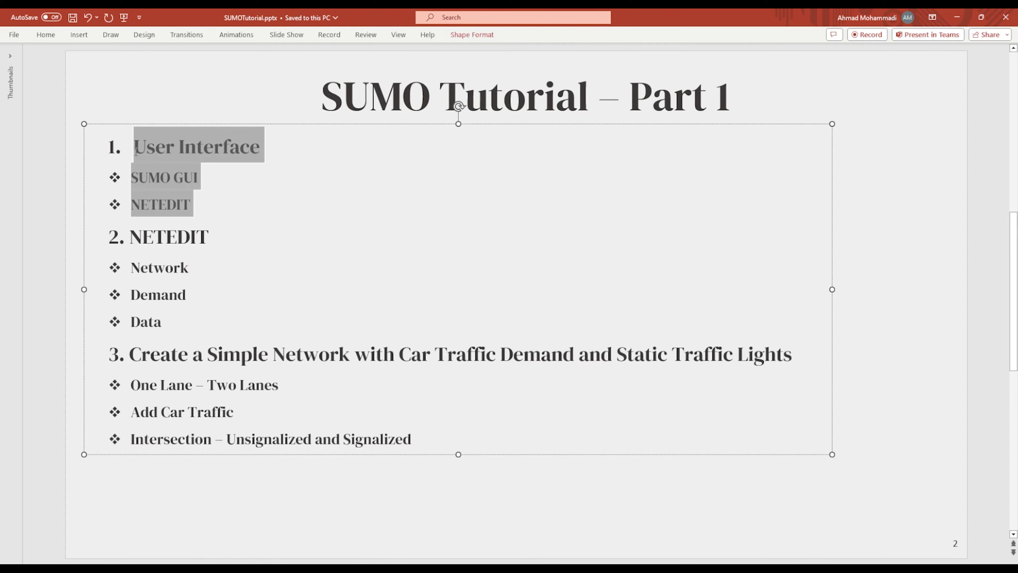
pyautogui.click(160, 176)
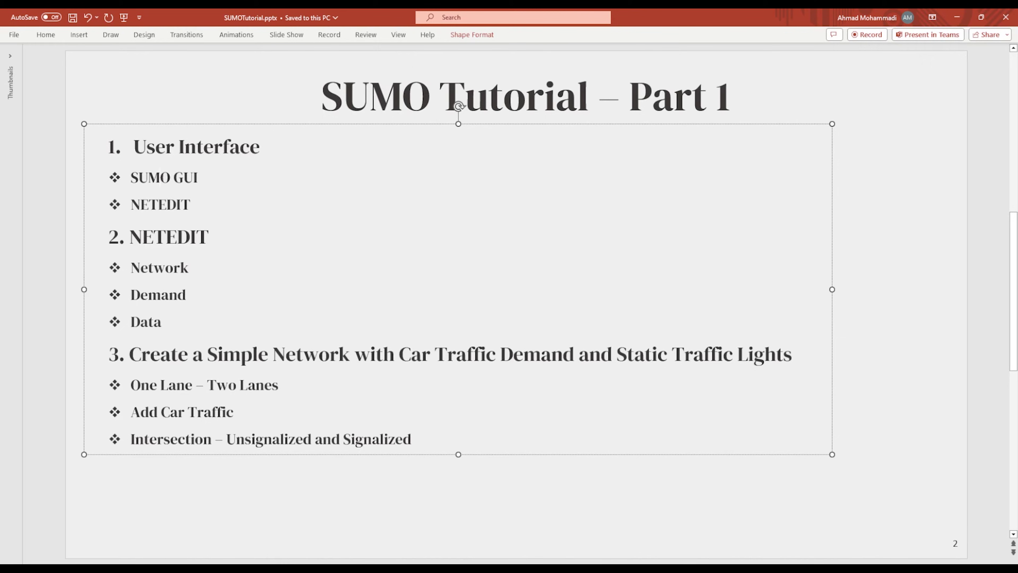
pyautogui.click(150, 529)
# Create a new folder named Test in Downloads and open it.
pyautogui.rightClick(199, 244)
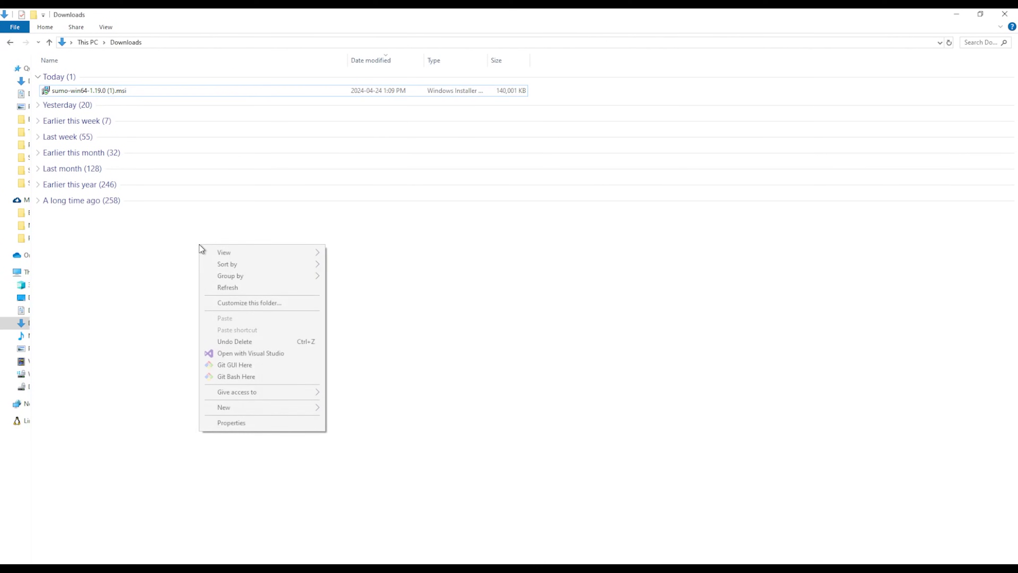
pyautogui.moveTo(289, 406)
pyautogui.click(343, 410)
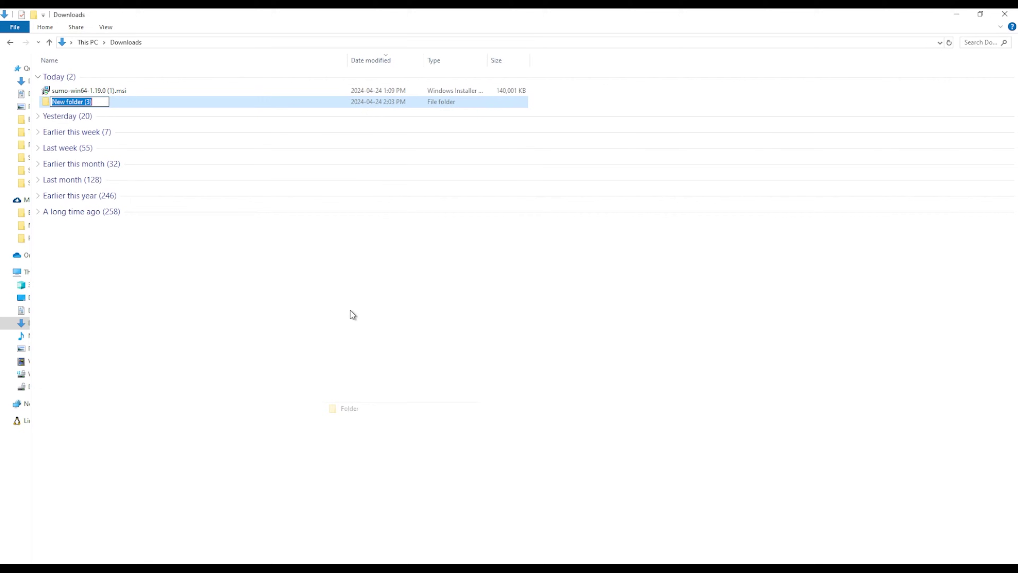
pyautogui.write('Test')
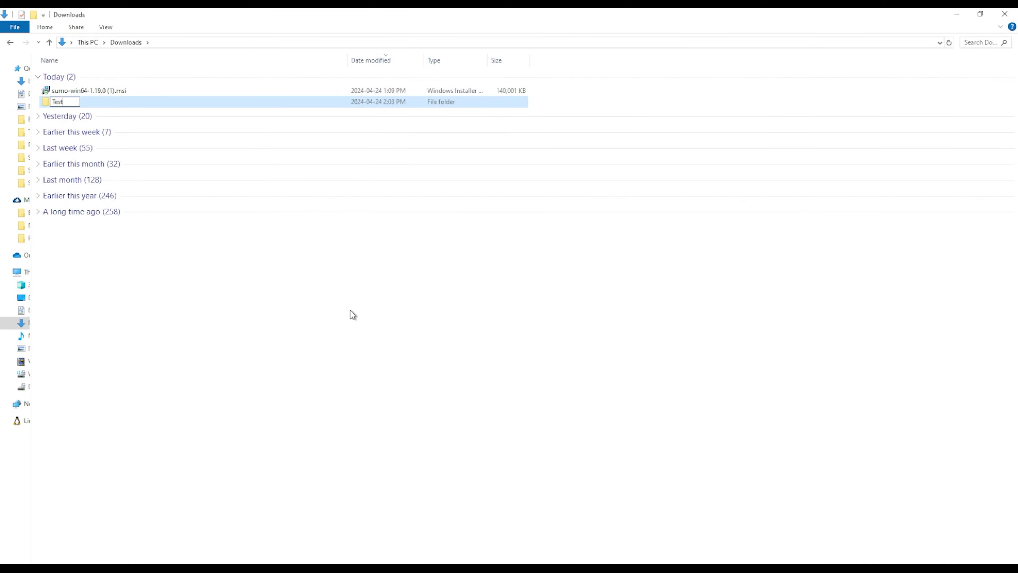
pyautogui.press('Return')
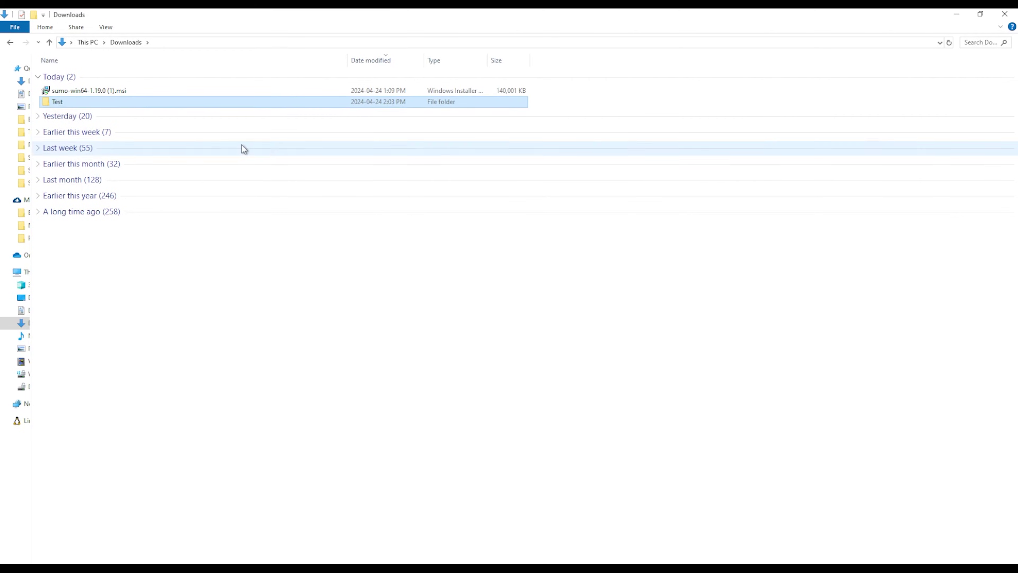
pyautogui.doubleClick(106, 100)
# Search Windows for 'nete' to find the netedit app.
pyautogui.rightClick(198, 156)
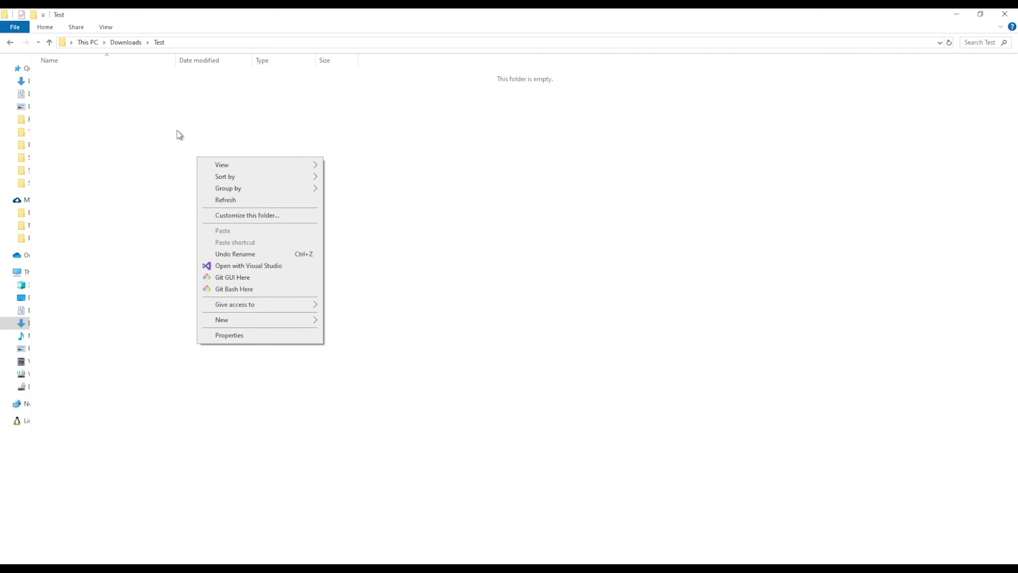
pyautogui.click(147, 152)
pyautogui.press('super+s')
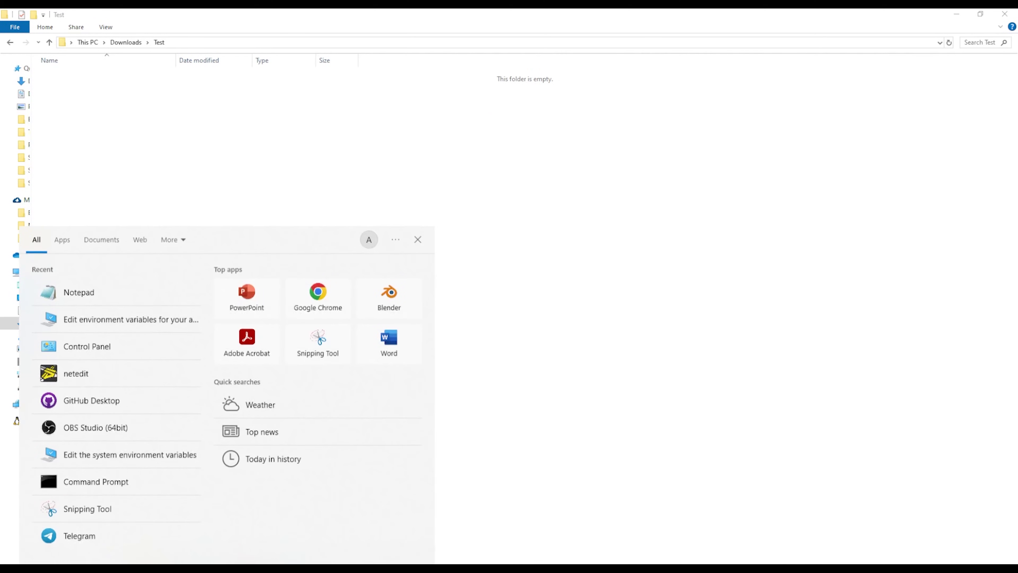
pyautogui.write('netedi')
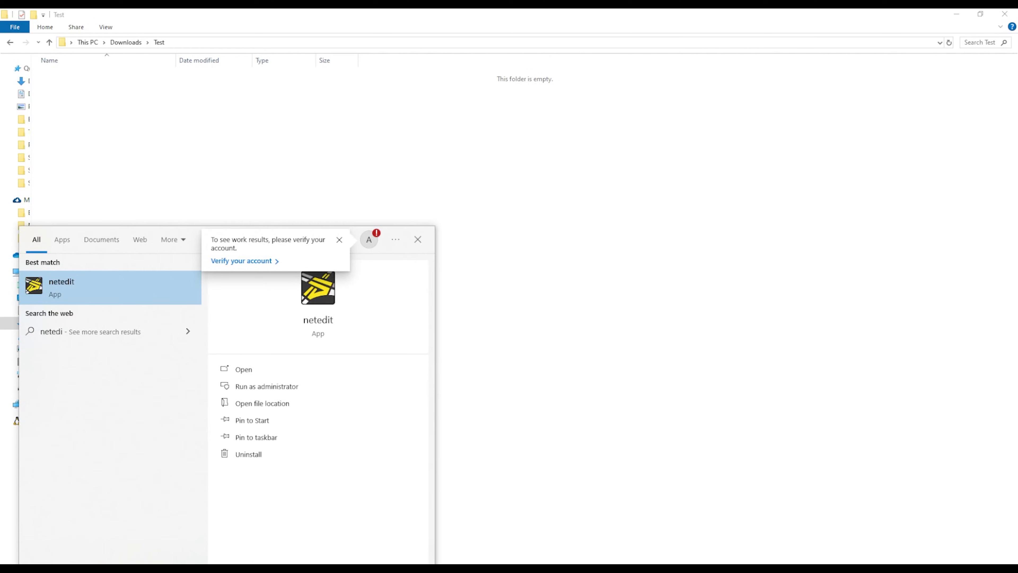
# Launch netedit with an empty network and glance through its Edit menu.
pyautogui.click(98, 293)
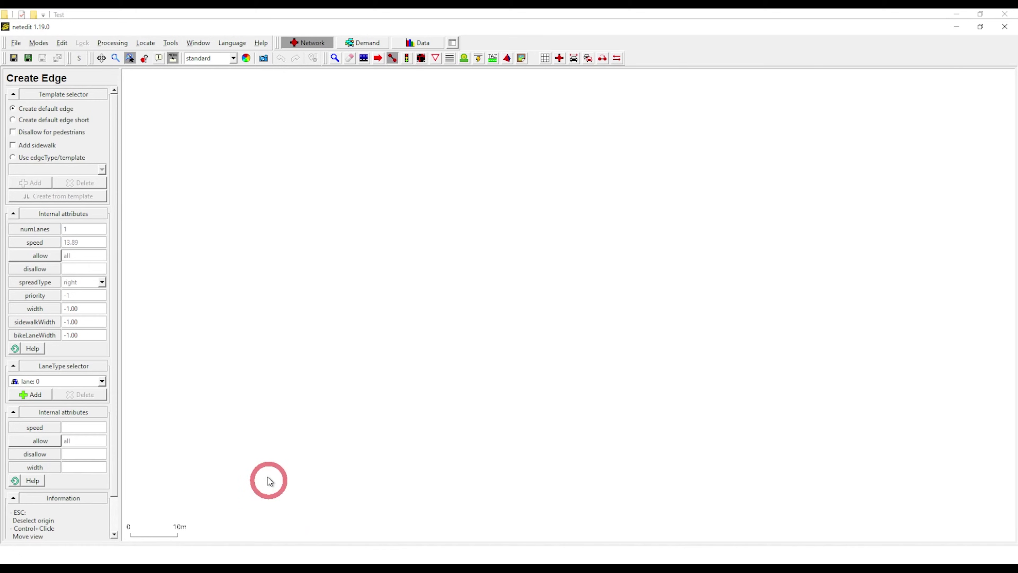
pyautogui.click(61, 43)
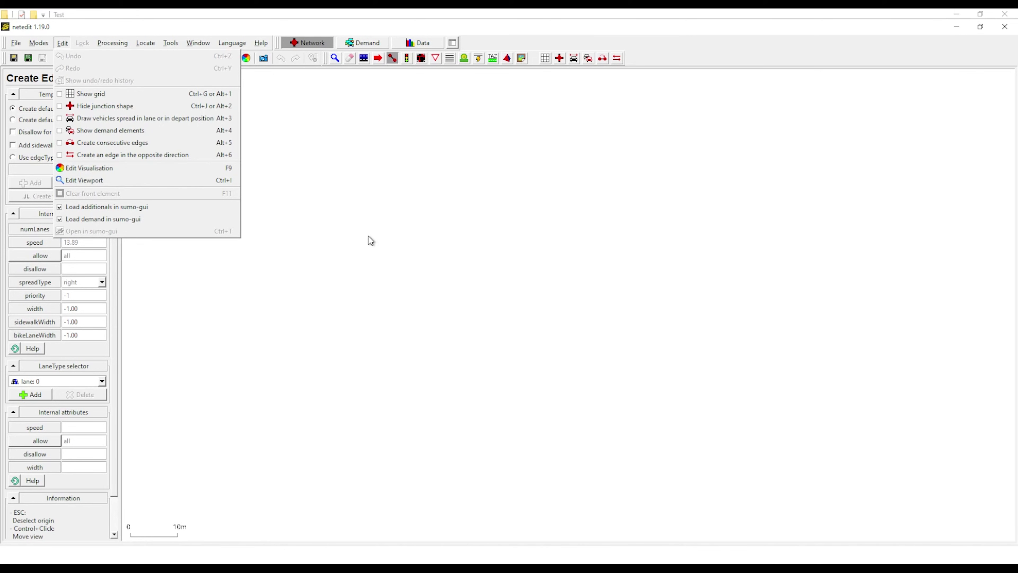
pyautogui.click(390, 31)
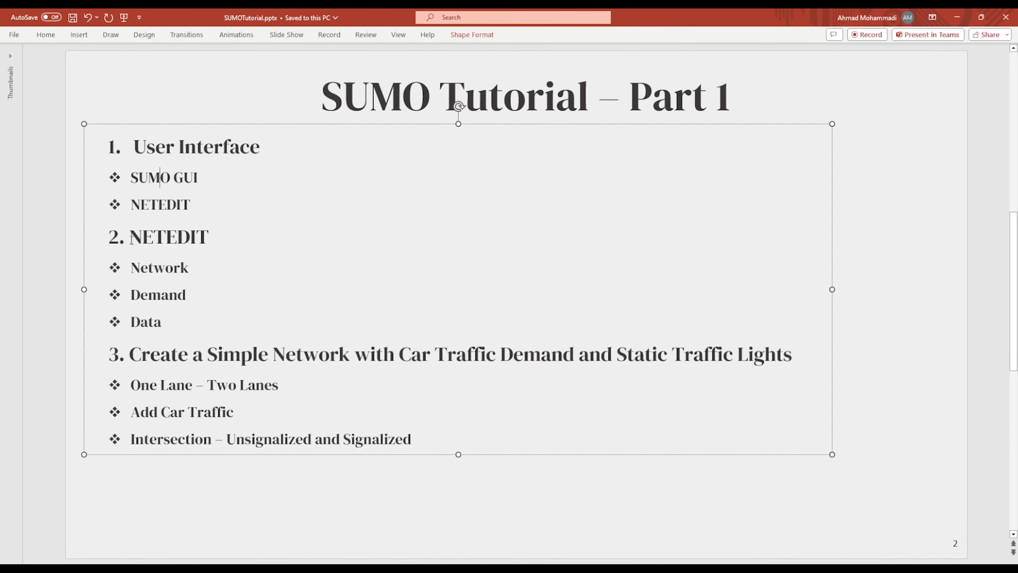
# Highlight the NETEDIT items and the 'simple network' heading in the outline, undoing an accidental move.
pyautogui.moveTo(130, 237); pyautogui.dragTo(161, 294)
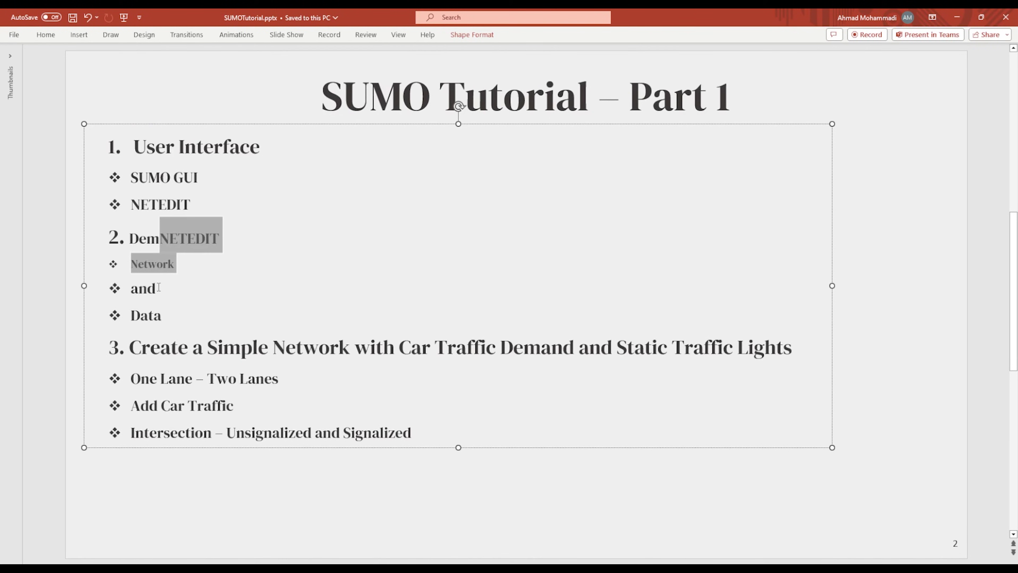
pyautogui.hotkey('ctrl', 'z')
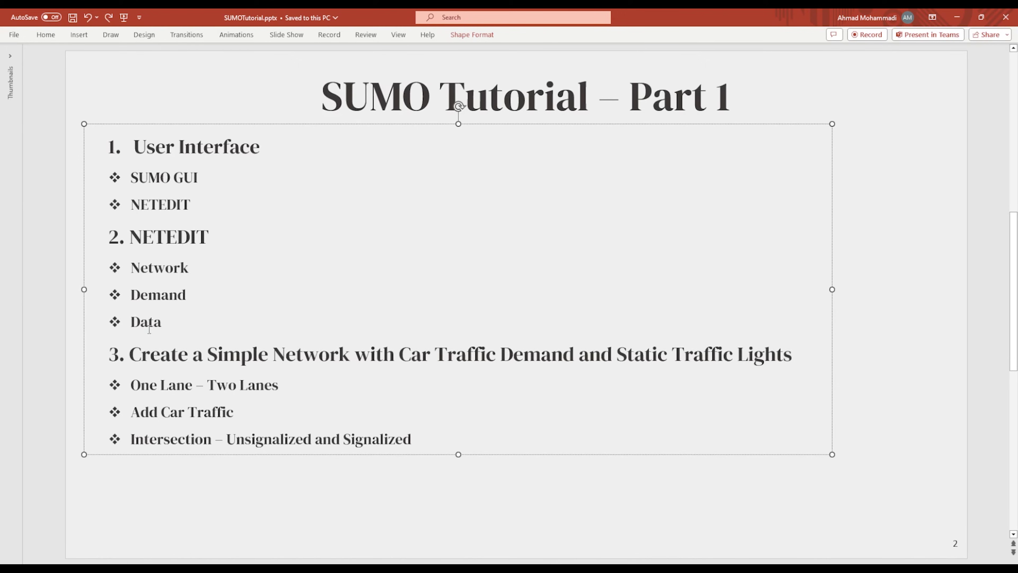
pyautogui.moveTo(164, 327); pyautogui.dragTo(123, 255)
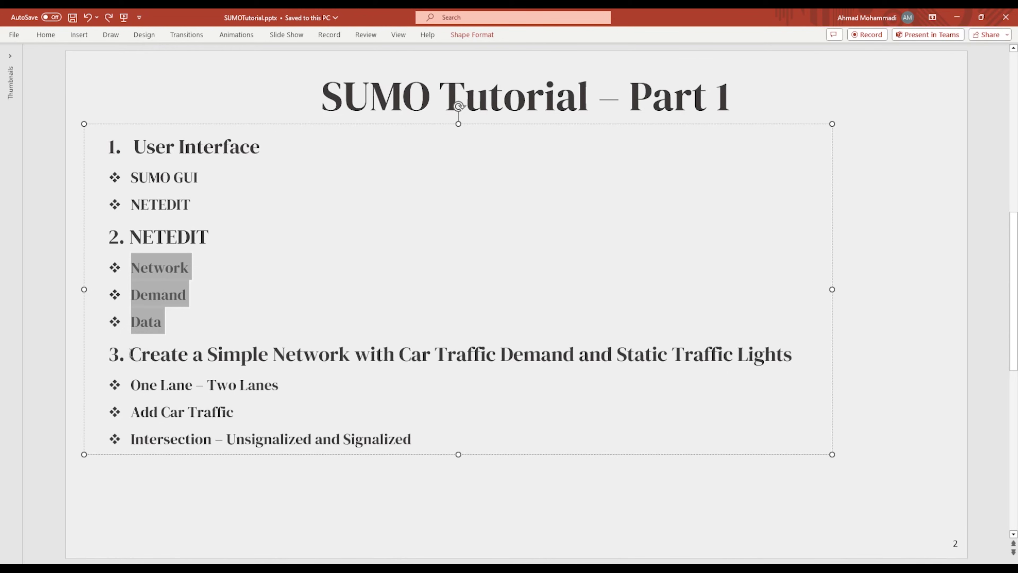
pyautogui.moveTo(130, 353); pyautogui.dragTo(722, 364)
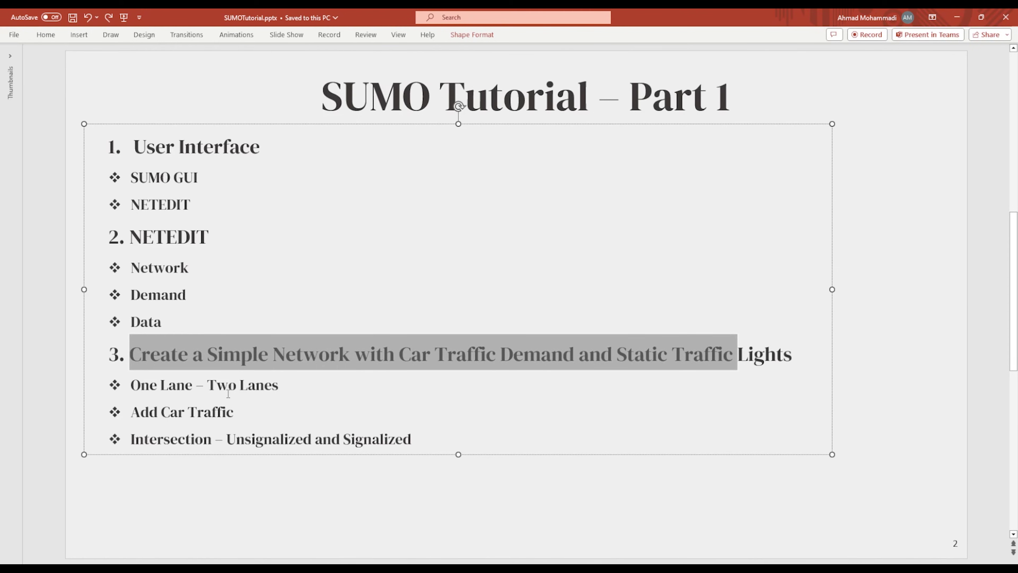
pyautogui.click(956, 21)
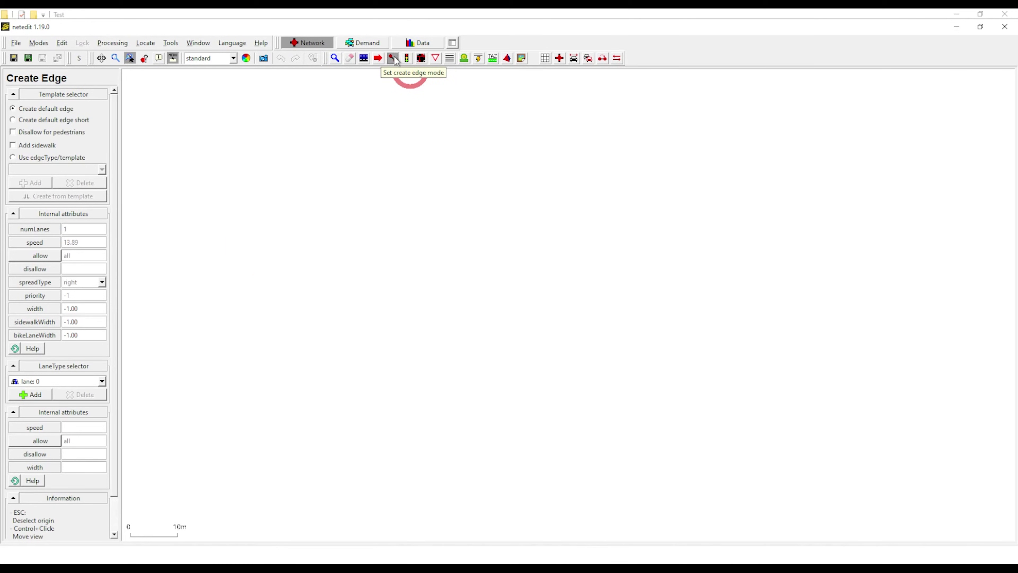
# Draw one straight edge from a left junction to a right junction, then enter Demand supermode.
pyautogui.click(196, 287)
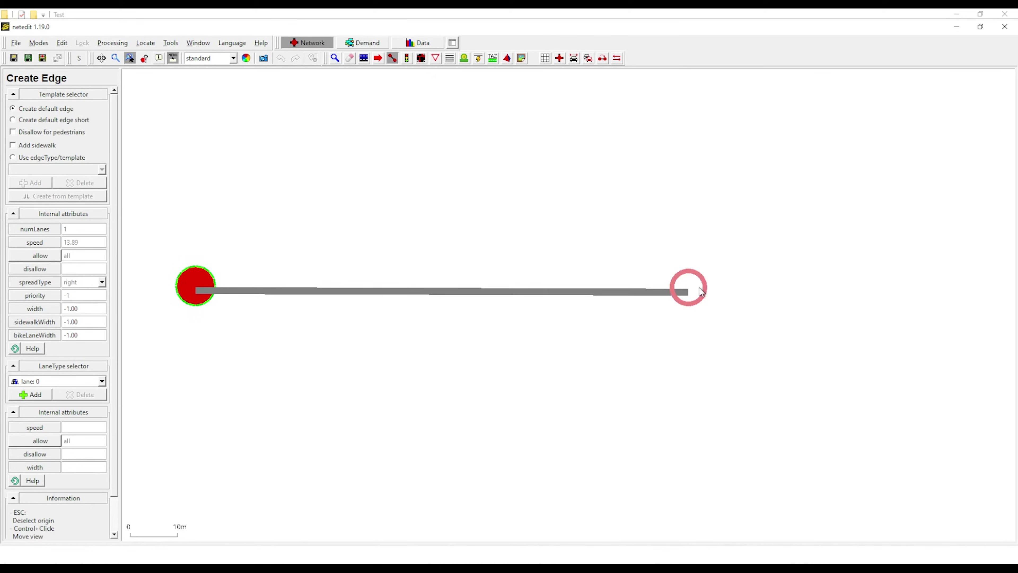
pyautogui.click(825, 285)
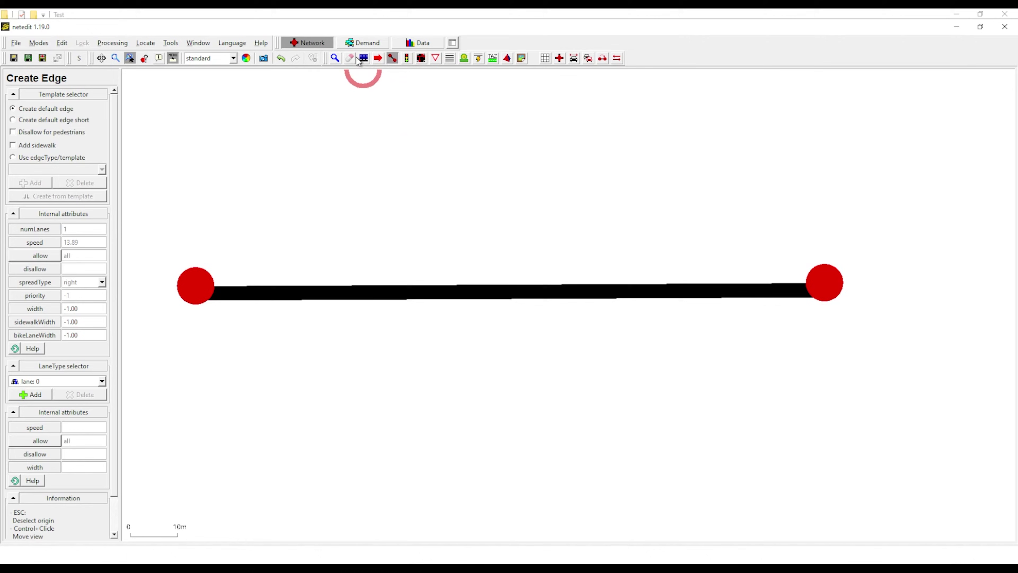
pyautogui.click(362, 45)
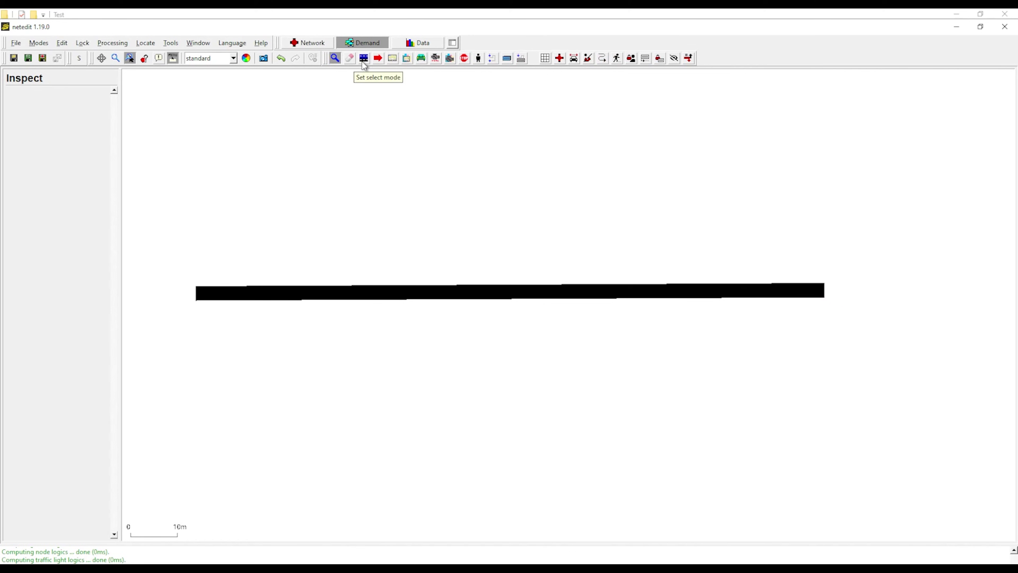
# Create trip t_0 of DEFAULT_VEHTYPE on the road edge.
pyautogui.click(420, 58)
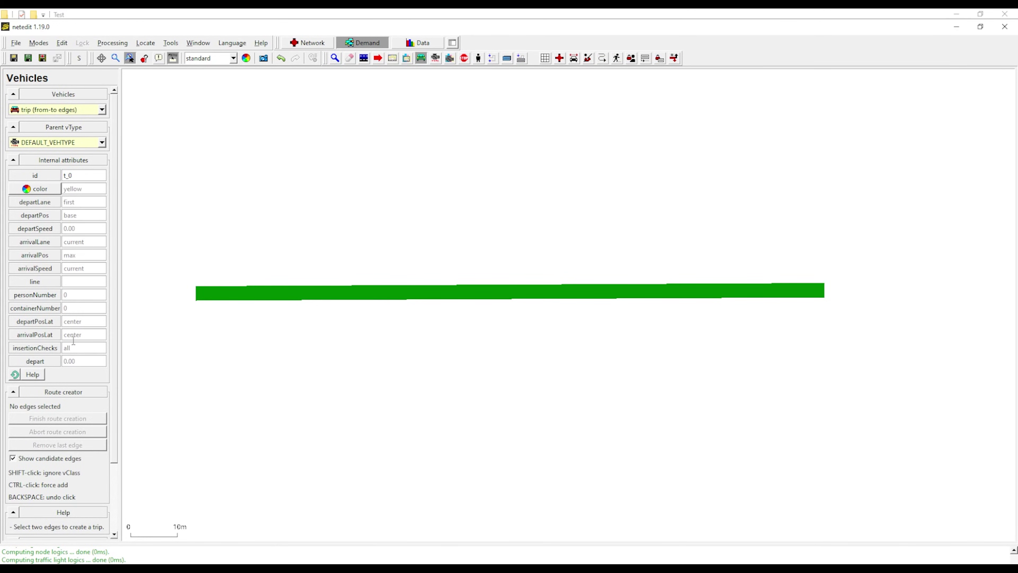
pyautogui.click(202, 293)
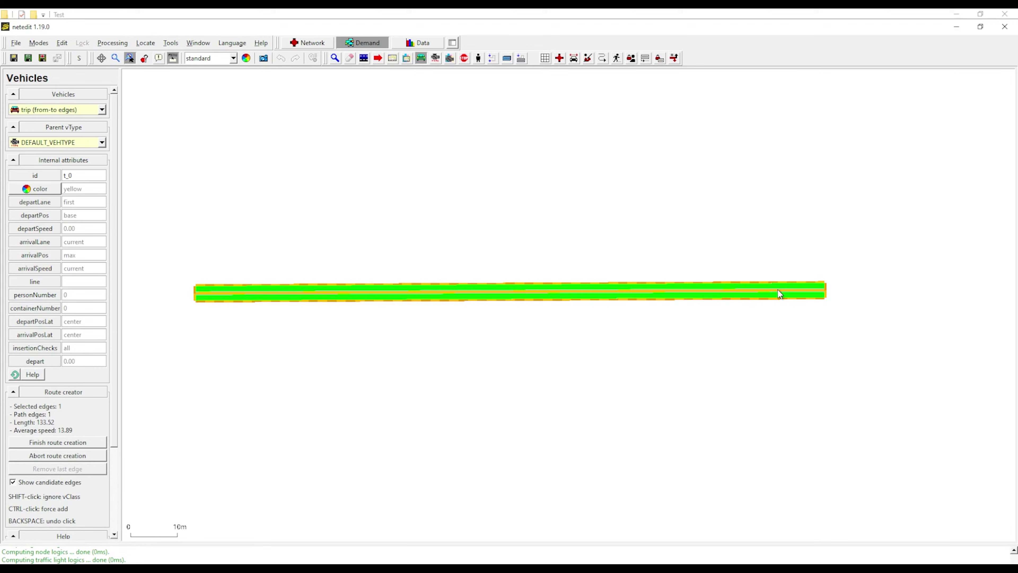
pyautogui.click(64, 442)
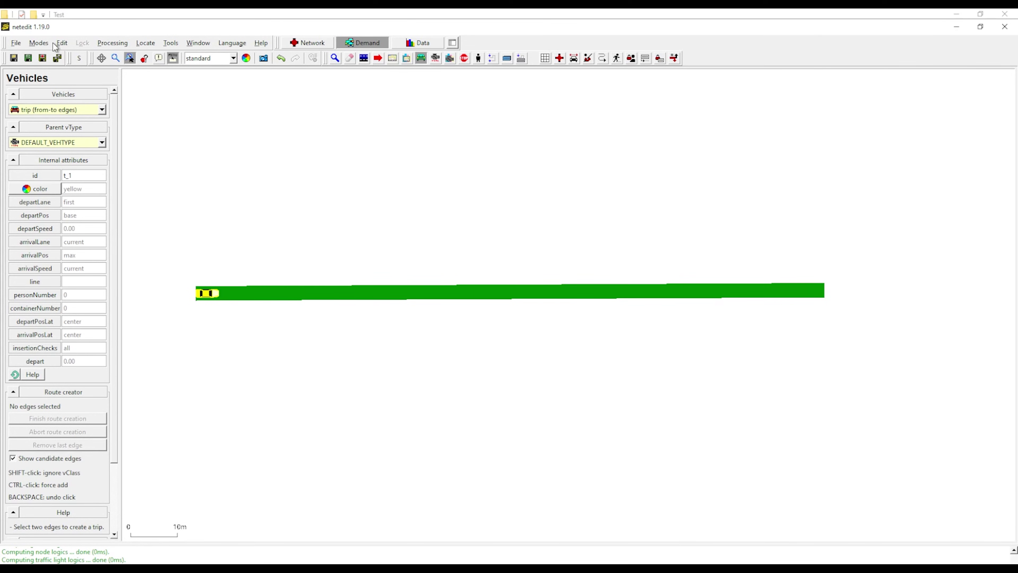
# Save the configuration as Test.sumocfg in the Test folder and launch it in sumo-gui.
pyautogui.click(62, 44)
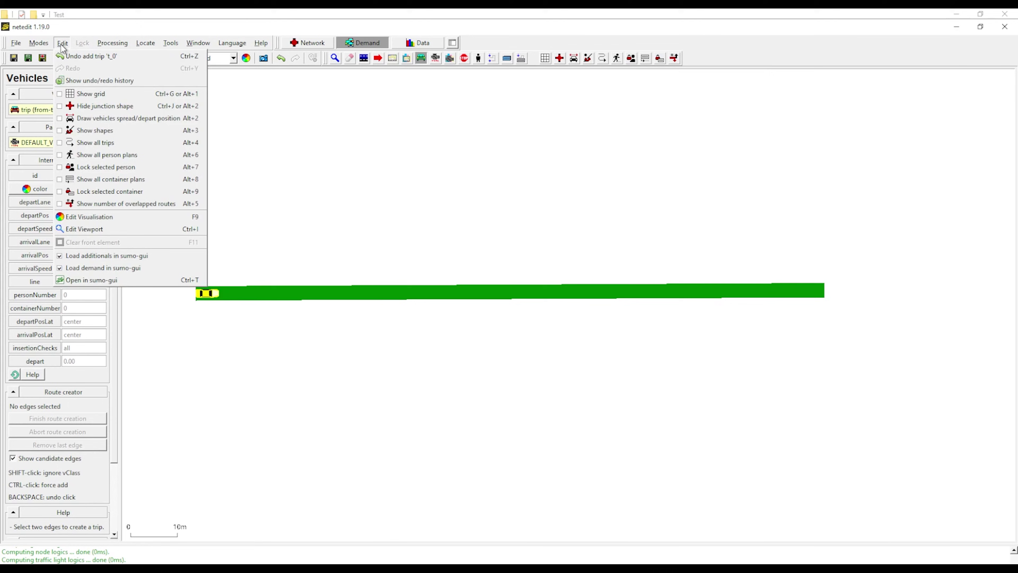
pyautogui.click(119, 283)
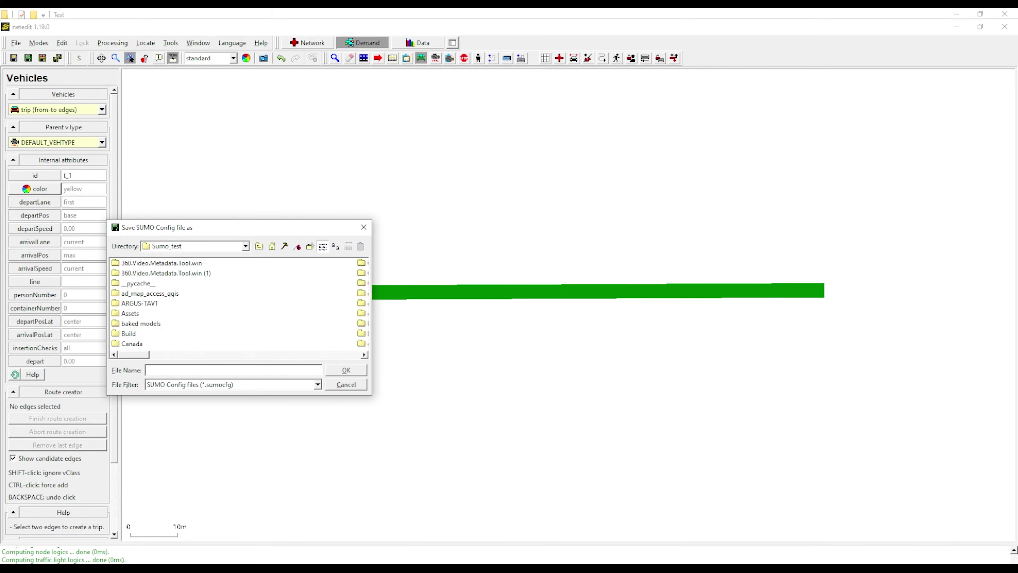
pyautogui.click(158, 538)
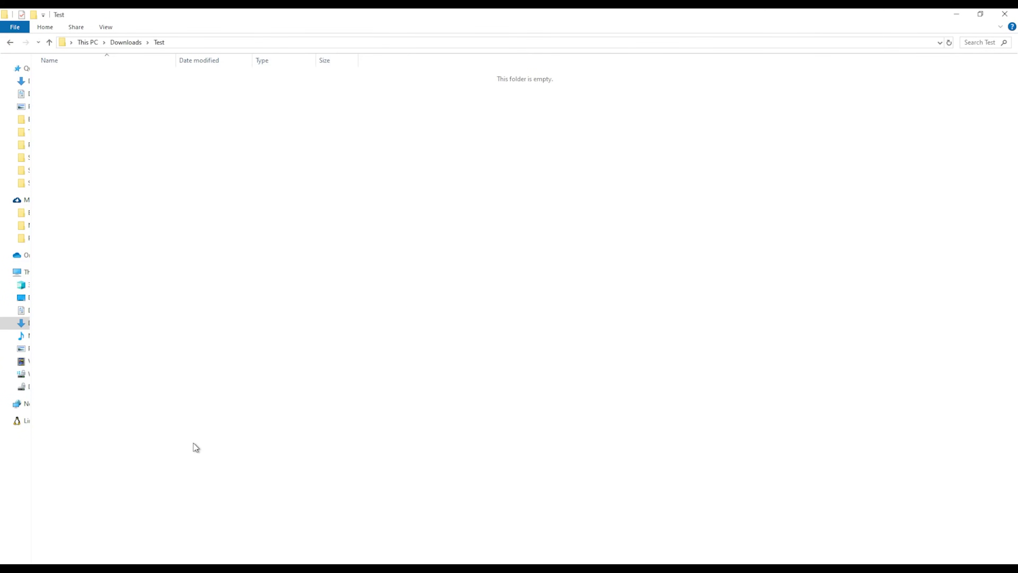
pyautogui.click(178, 42)
pyautogui.click(956, 15)
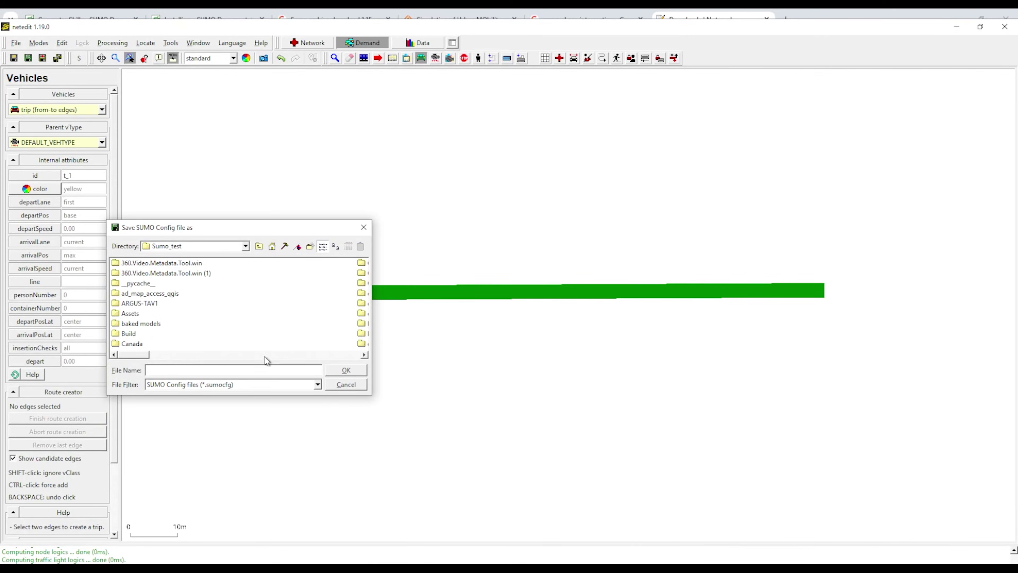
pyautogui.click(200, 370)
pyautogui.hotkey('ctrl', 'v')
pyautogui.press('Return')
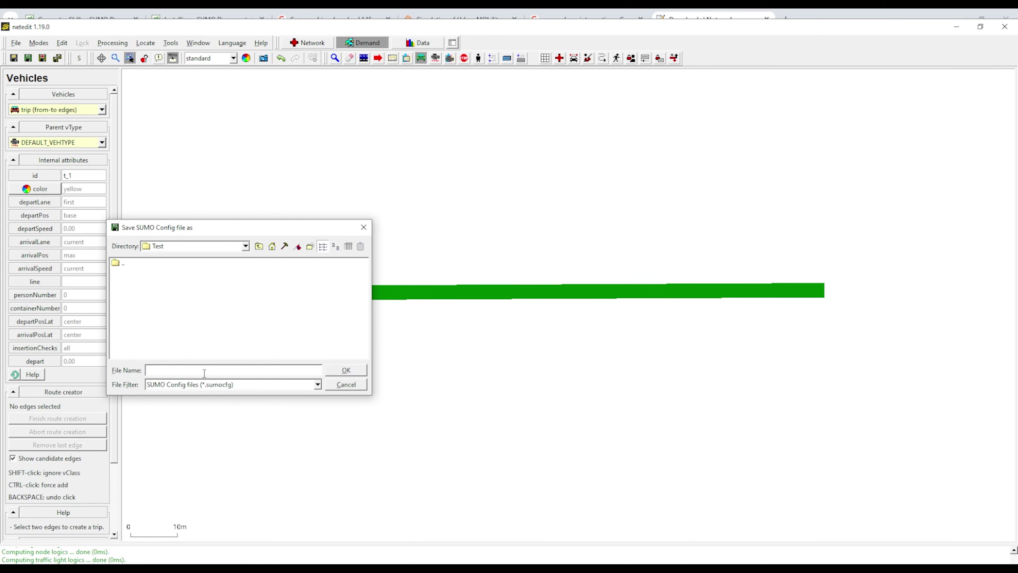
pyautogui.write('Test')
pyautogui.click(356, 374)
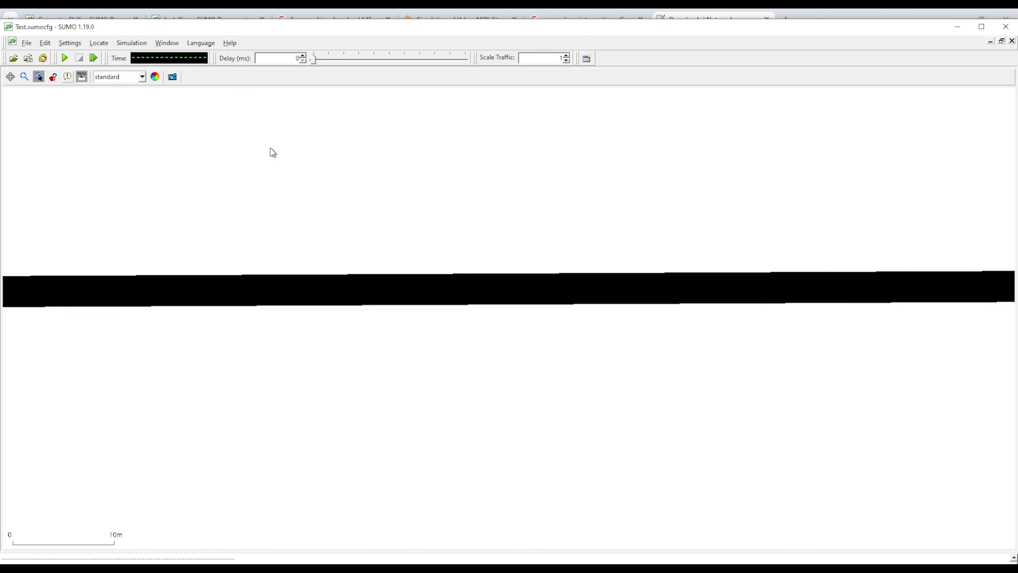
# Run the Test simulation, then rerun it with a 50 ms step delay.
pyautogui.click(64, 58)
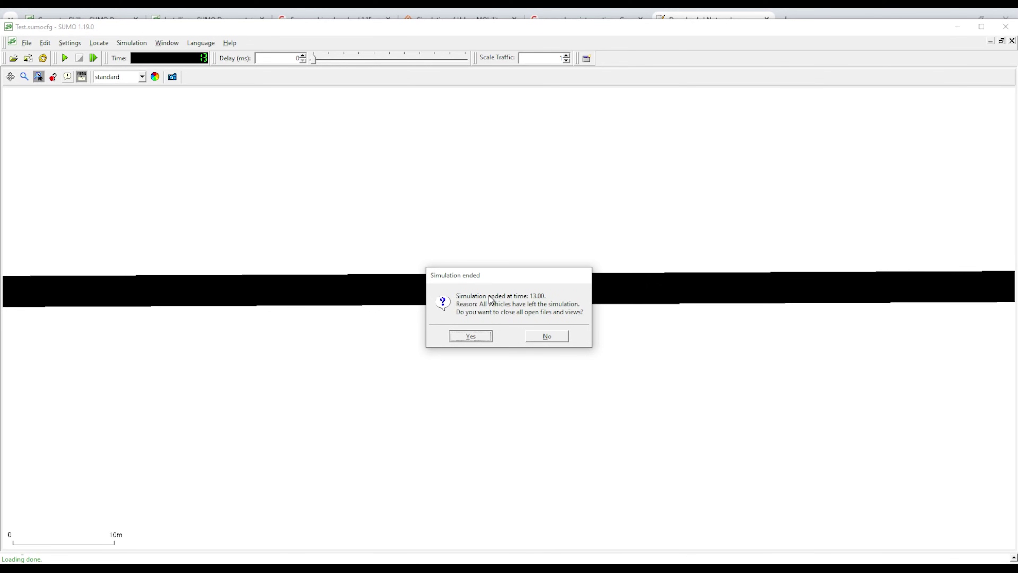
pyautogui.click(549, 336)
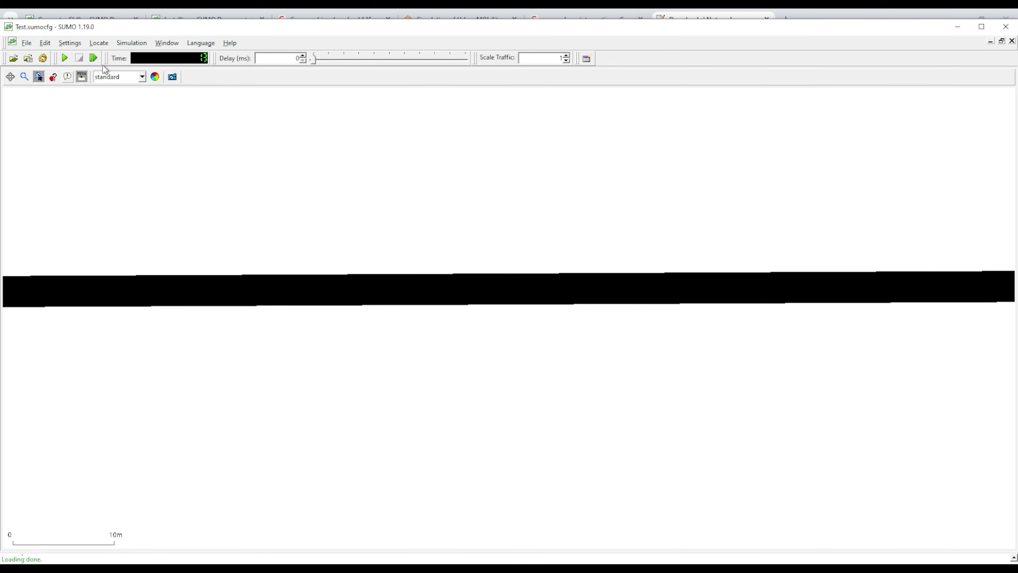
pyautogui.click(42, 58)
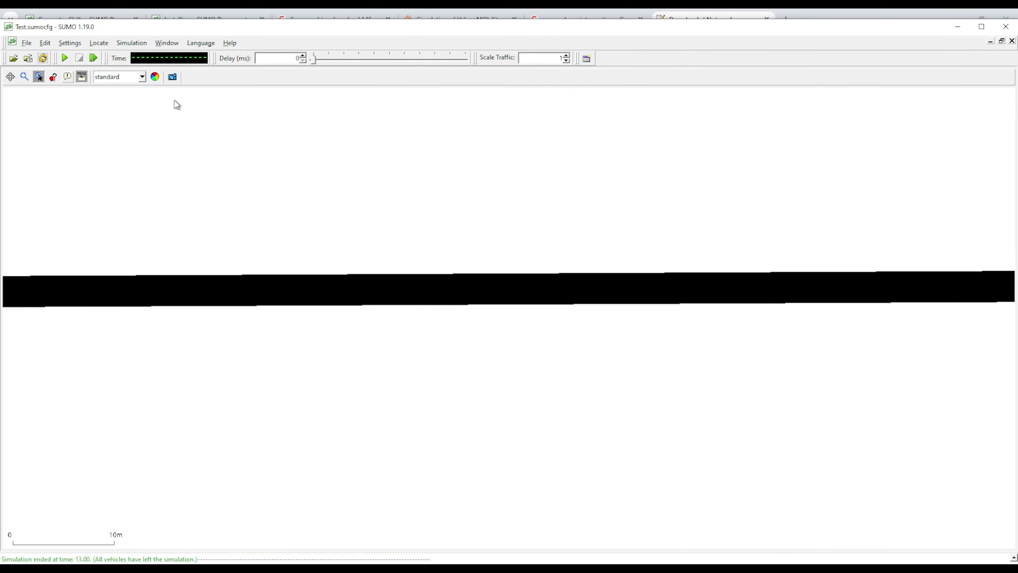
pyautogui.doubleClick(281, 58)
pyautogui.write('50')
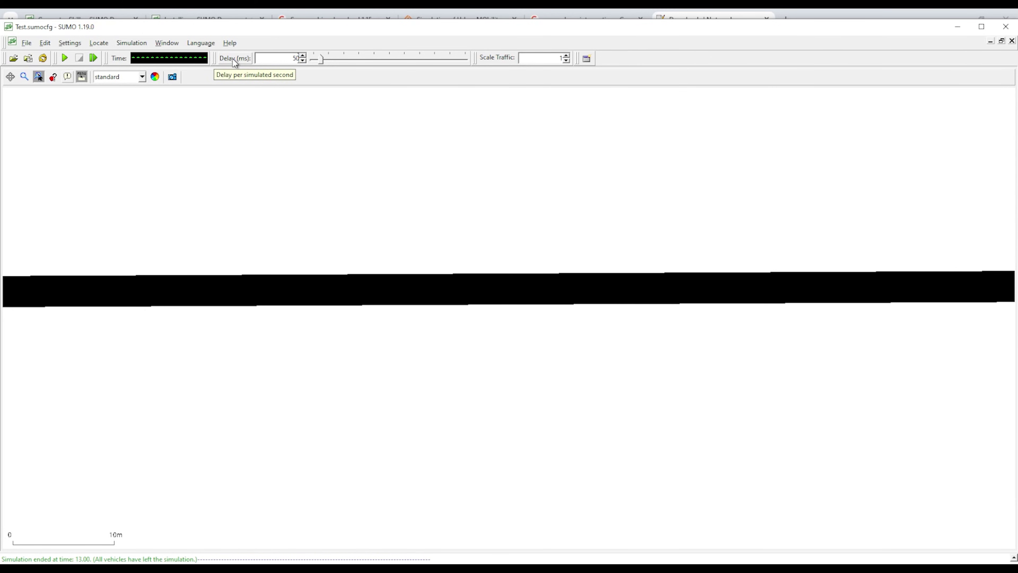
pyautogui.click(64, 58)
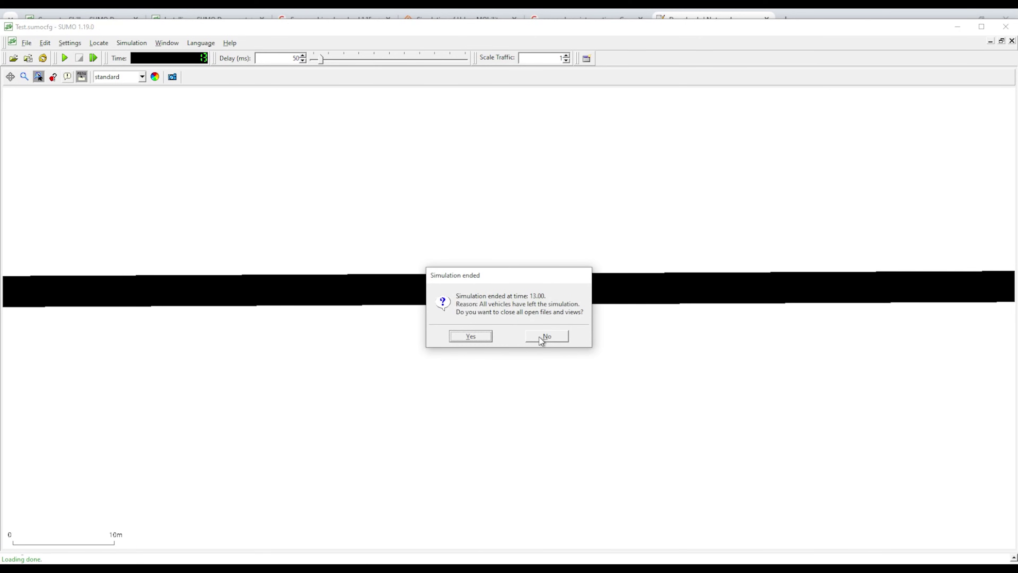
pyautogui.click(542, 340)
# Rerun the simulation with the delay raised to 200 ms.
pyautogui.click(64, 59)
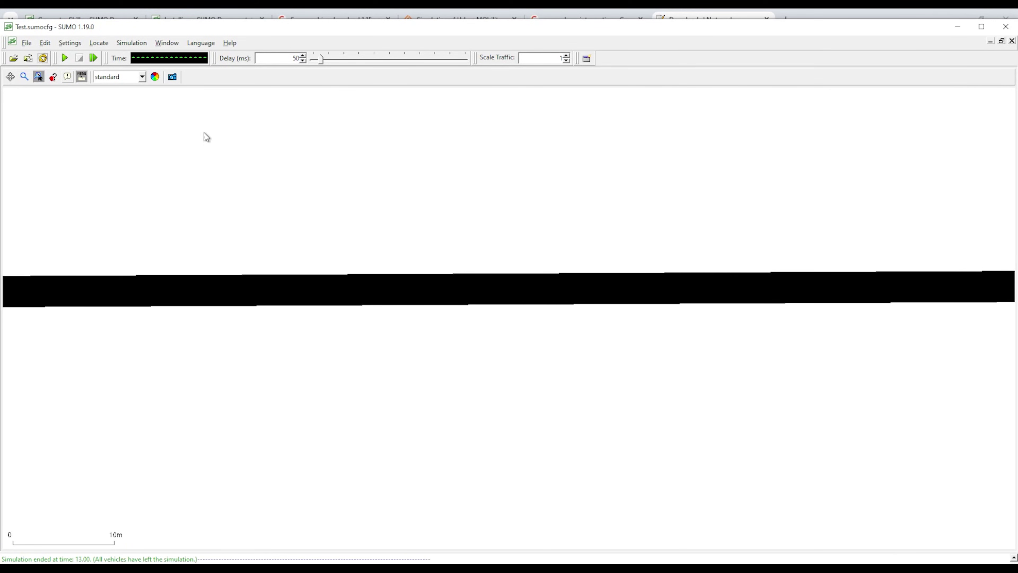
pyautogui.doubleClick(292, 60)
pyautogui.write('200')
pyautogui.click(66, 58)
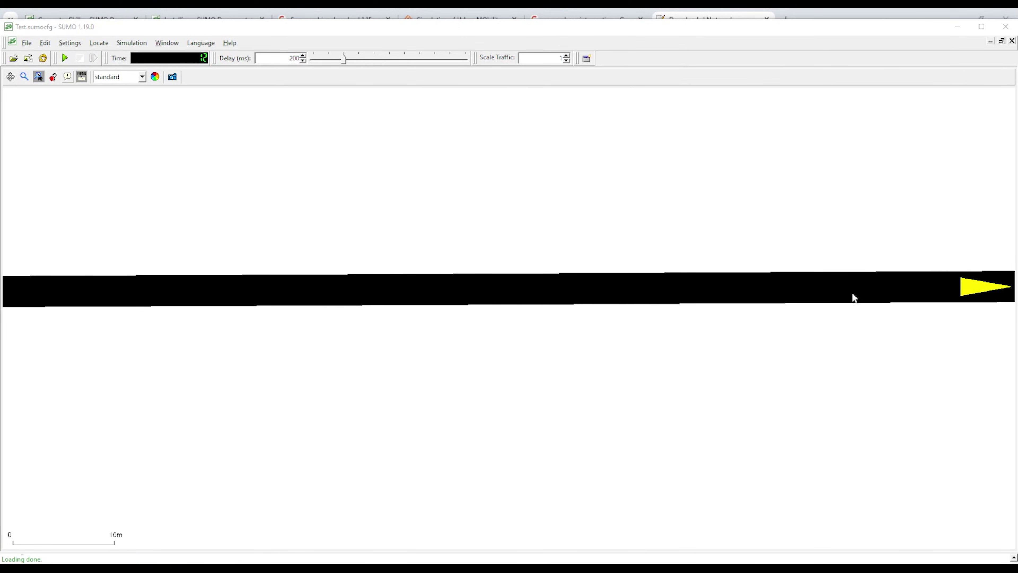
pyautogui.click(545, 338)
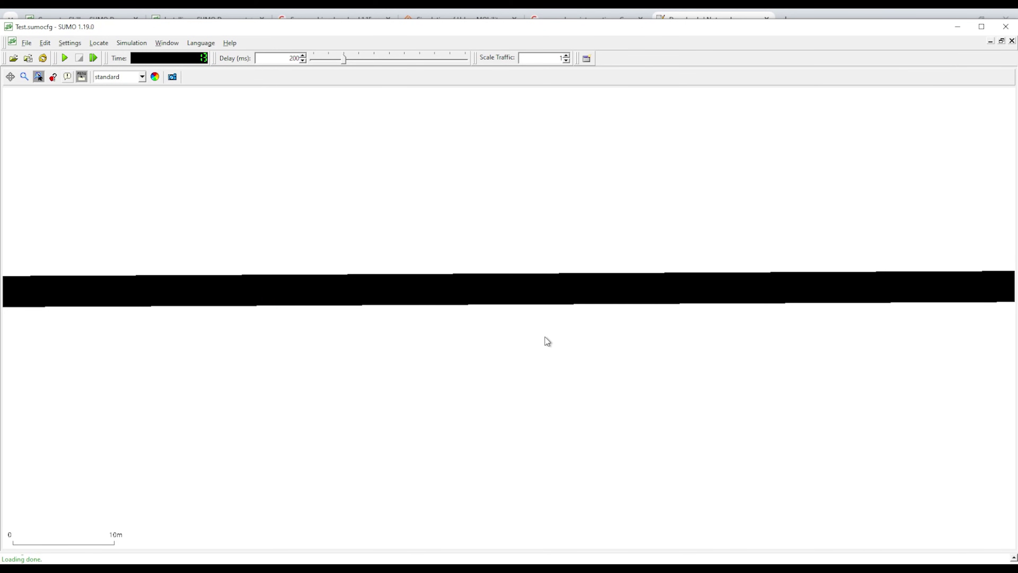
# Set the delay to 500 ms, then reload and start the simulation.
pyautogui.doubleClick(288, 59)
pyautogui.write('500')
pyautogui.click(70, 59)
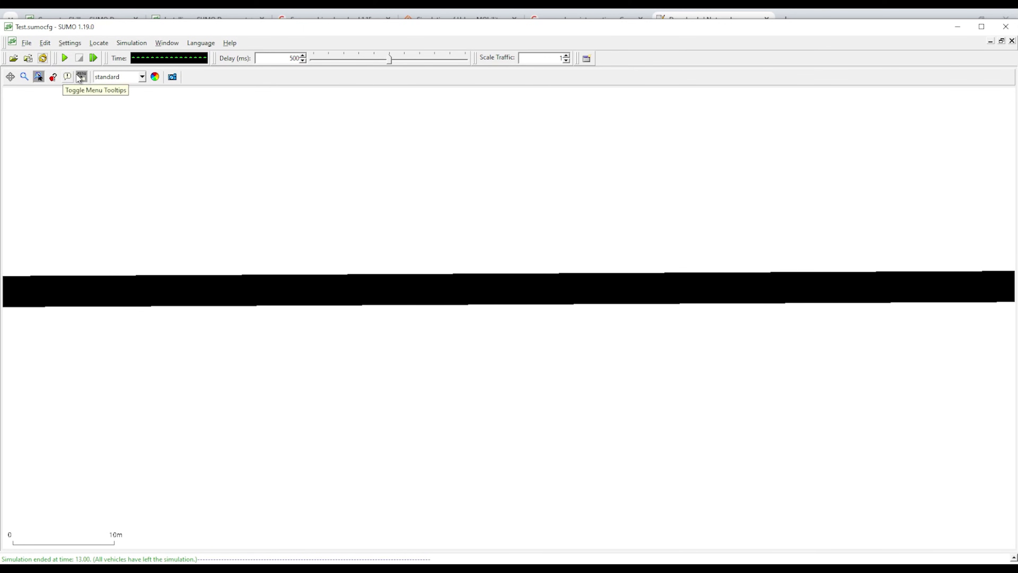
pyautogui.click(63, 61)
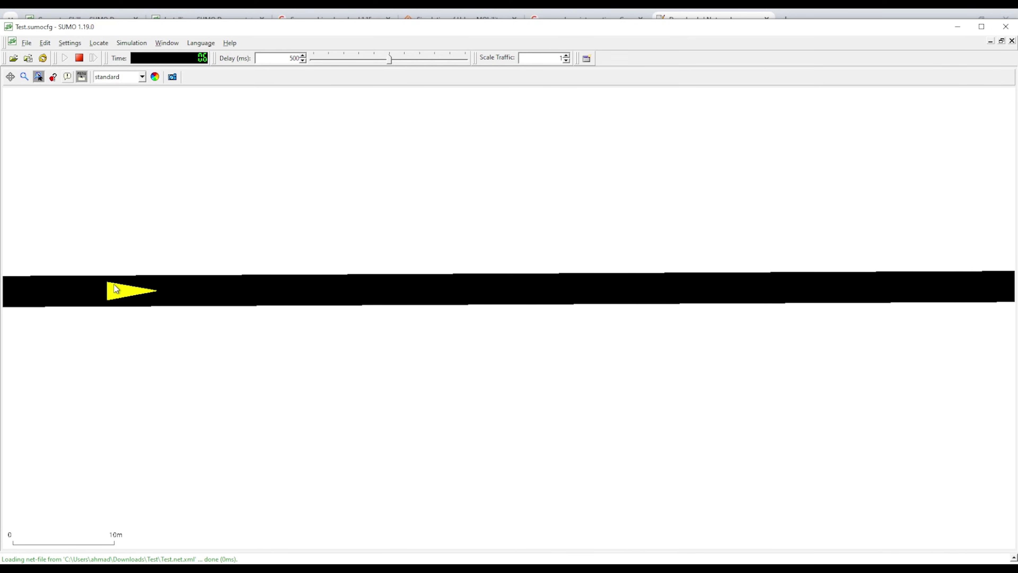
# Switch the view to the 'real world' scheme, replay the car's run, and minimise sumo-gui.
pyautogui.click(142, 78)
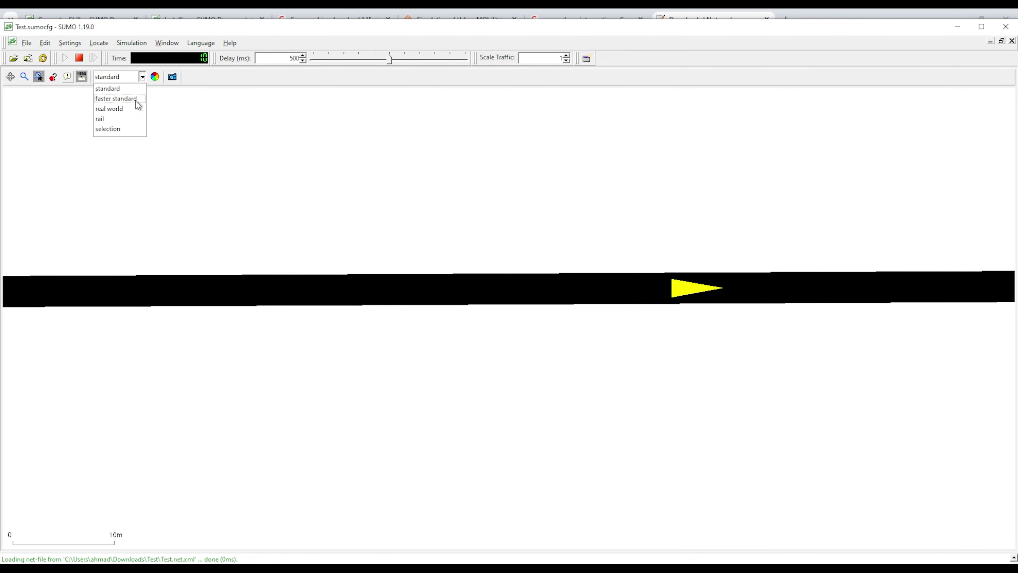
pyautogui.click(127, 109)
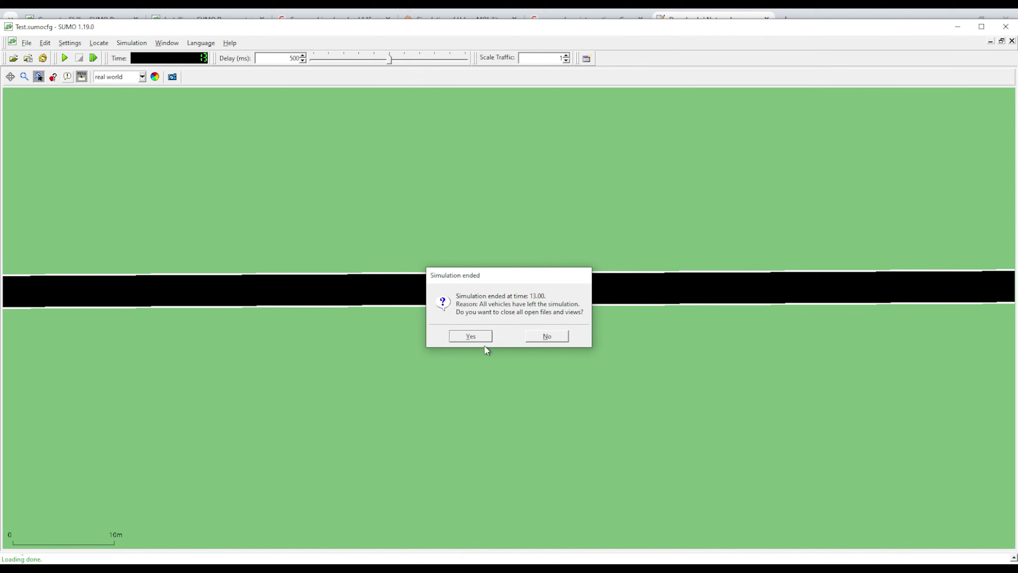
pyautogui.click(546, 336)
pyautogui.click(43, 58)
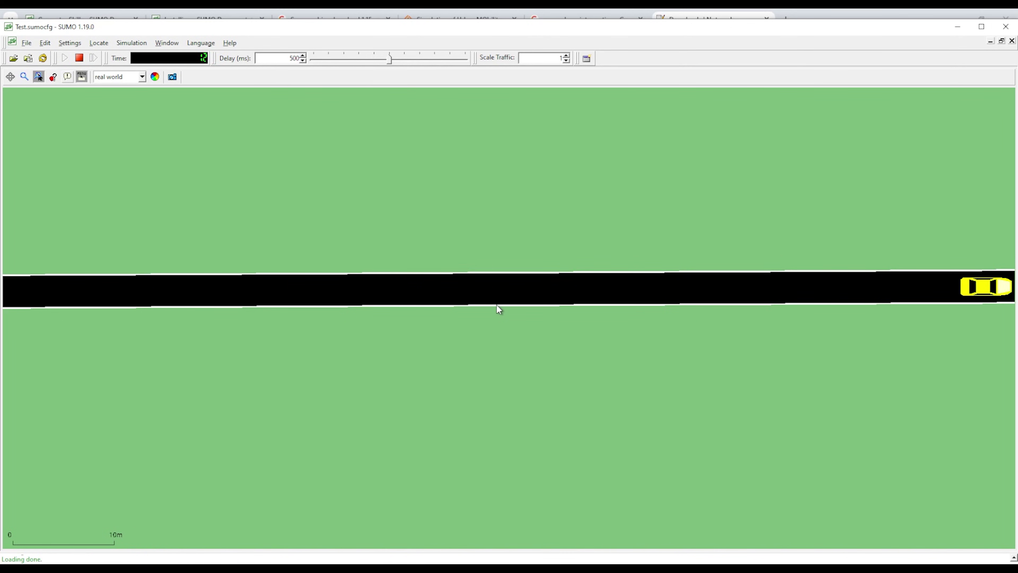
pyautogui.click(564, 341)
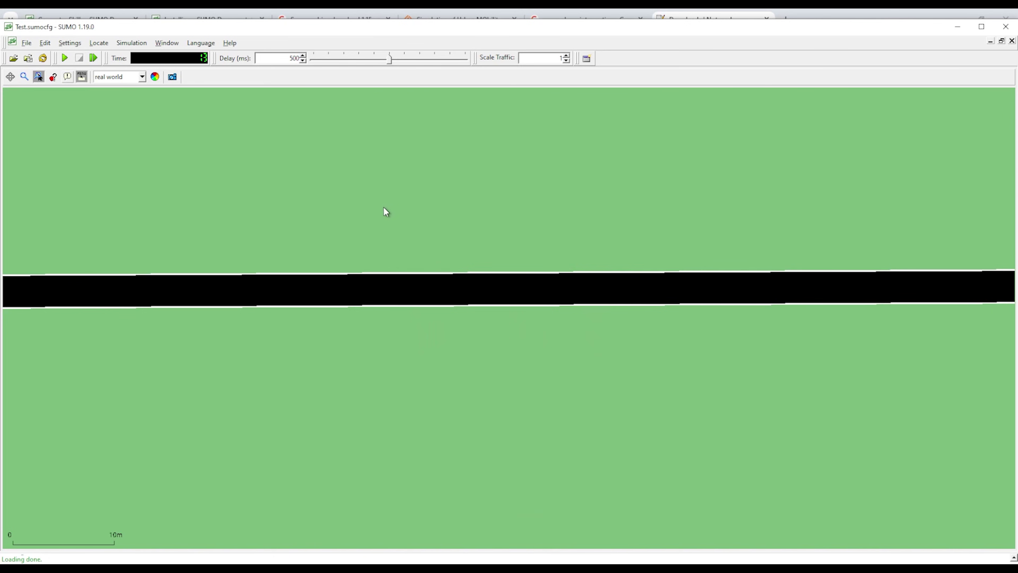
pyautogui.click(958, 28)
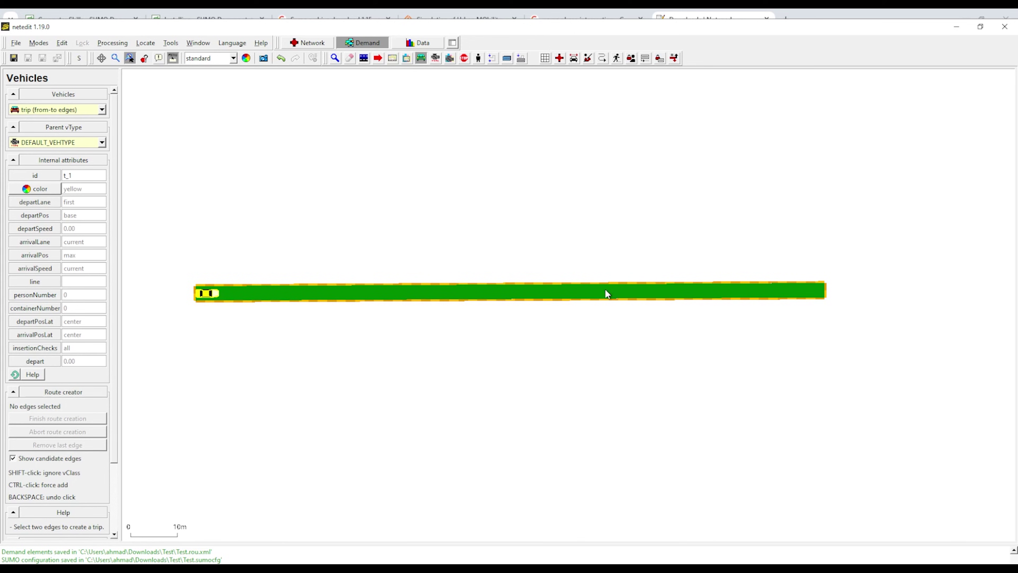
# Select the road edge in Network mode and add its reverse direction via Edge operations.
pyautogui.click(308, 50)
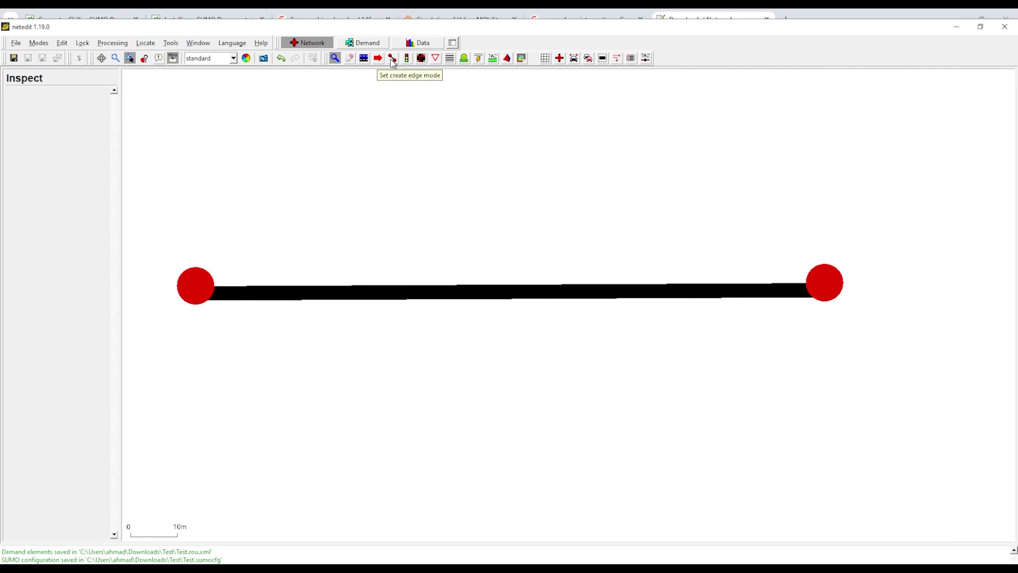
pyautogui.click(363, 59)
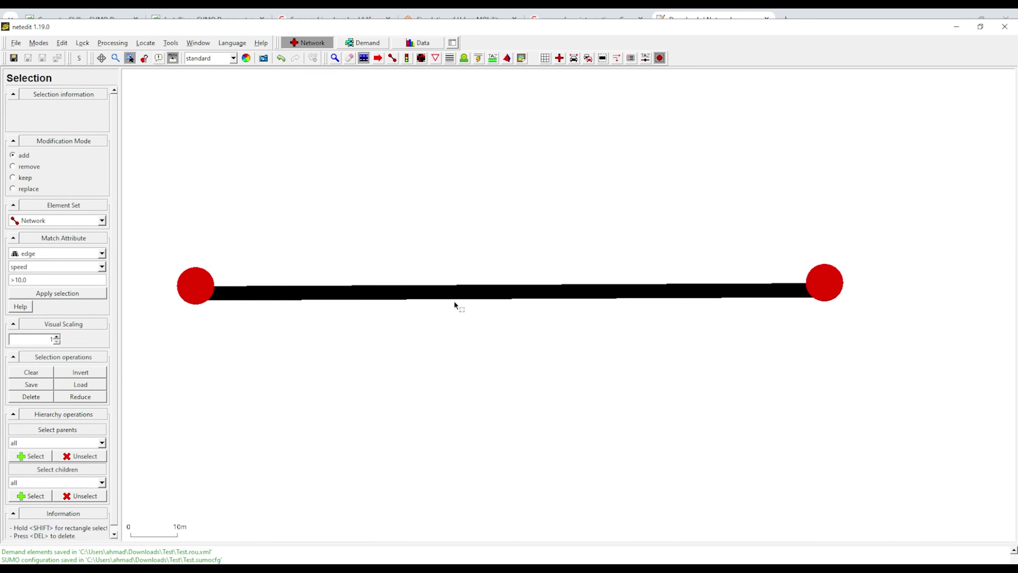
pyautogui.click(462, 299)
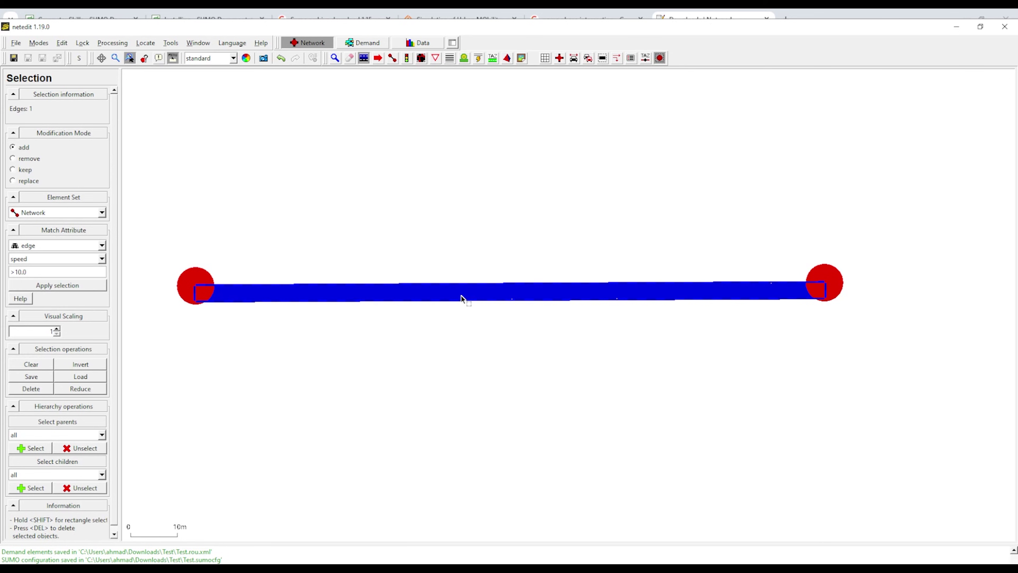
pyautogui.rightClick(461, 299)
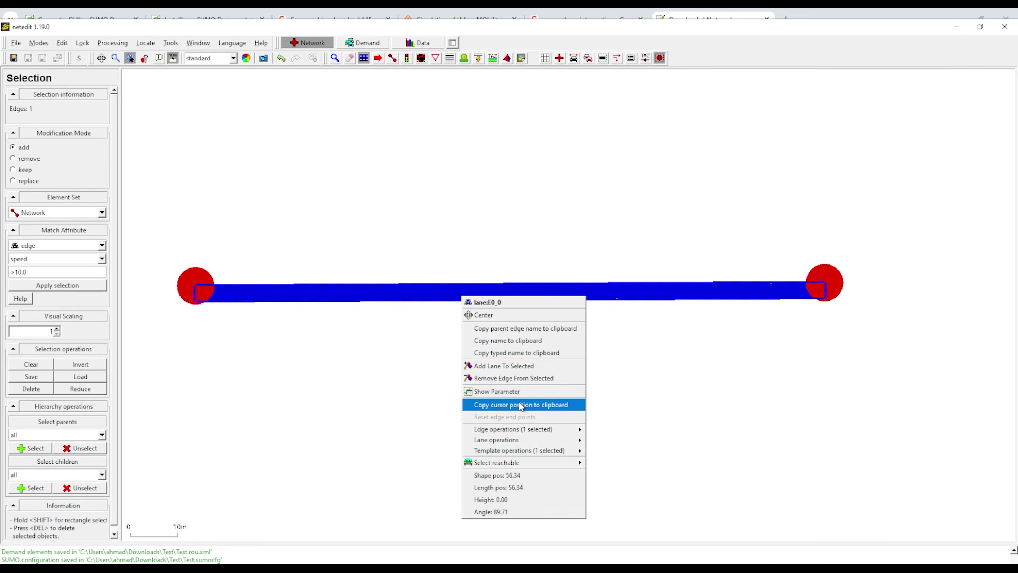
pyautogui.moveTo(550, 446)
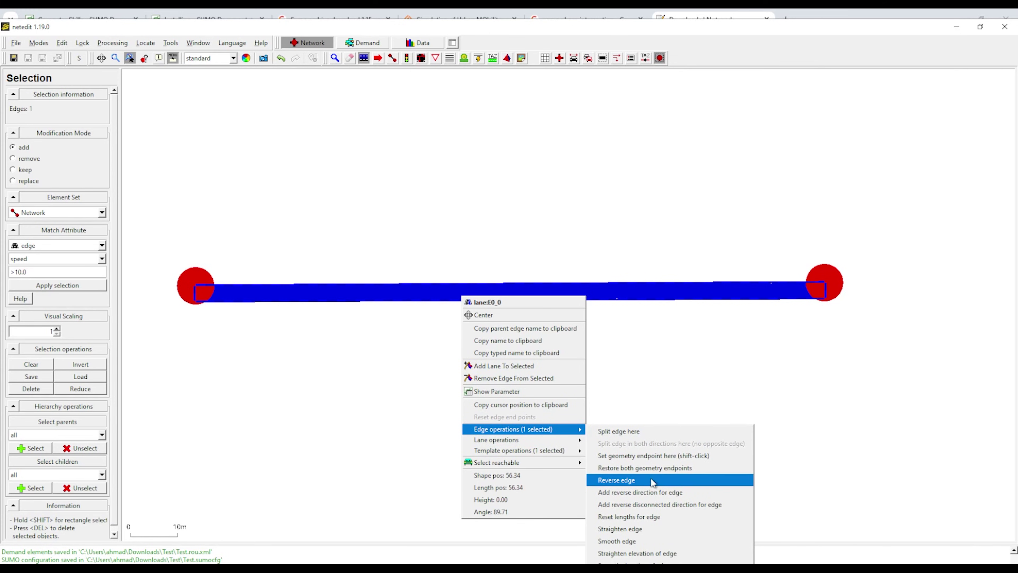
pyautogui.click(647, 497)
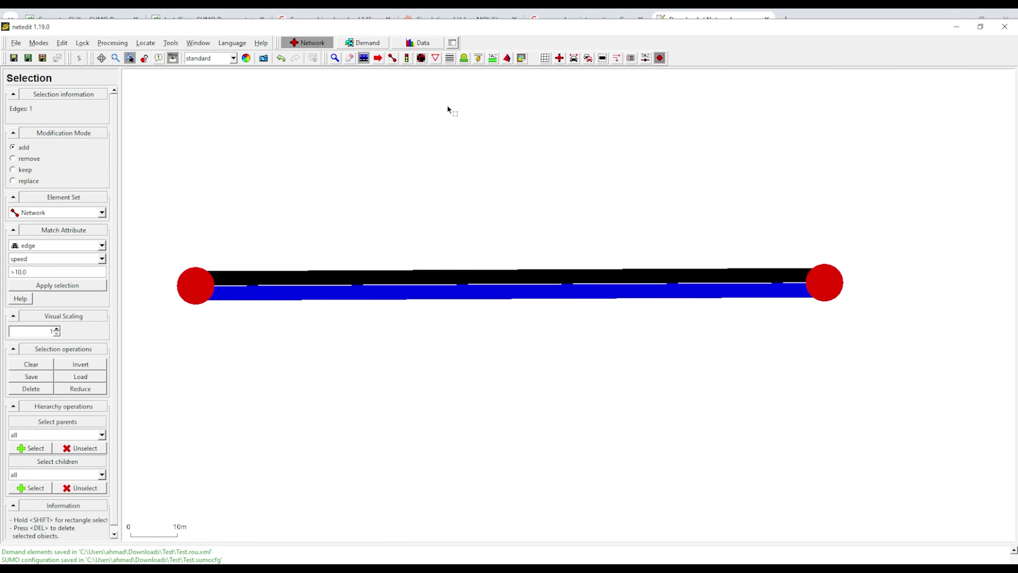
# Create trip t_1 on the reverse-direction edge in Demand mode.
pyautogui.click(362, 43)
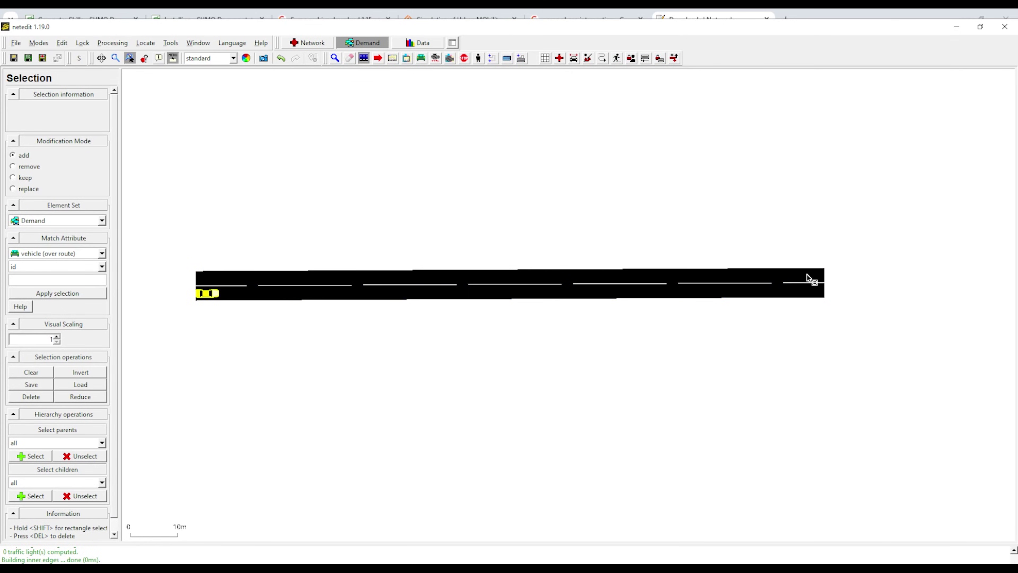
pyautogui.click(420, 58)
pyautogui.click(752, 294)
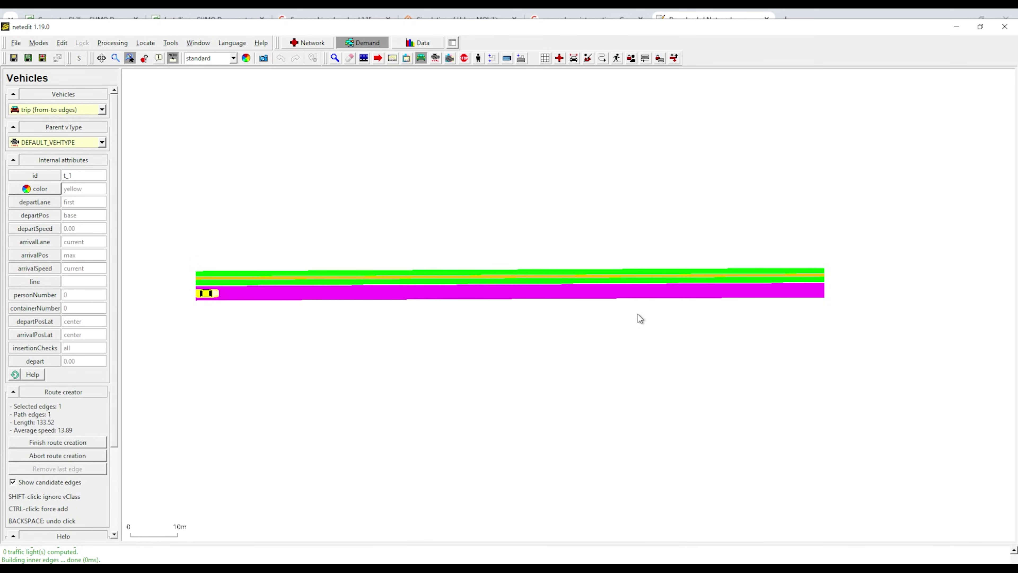
pyautogui.click(48, 442)
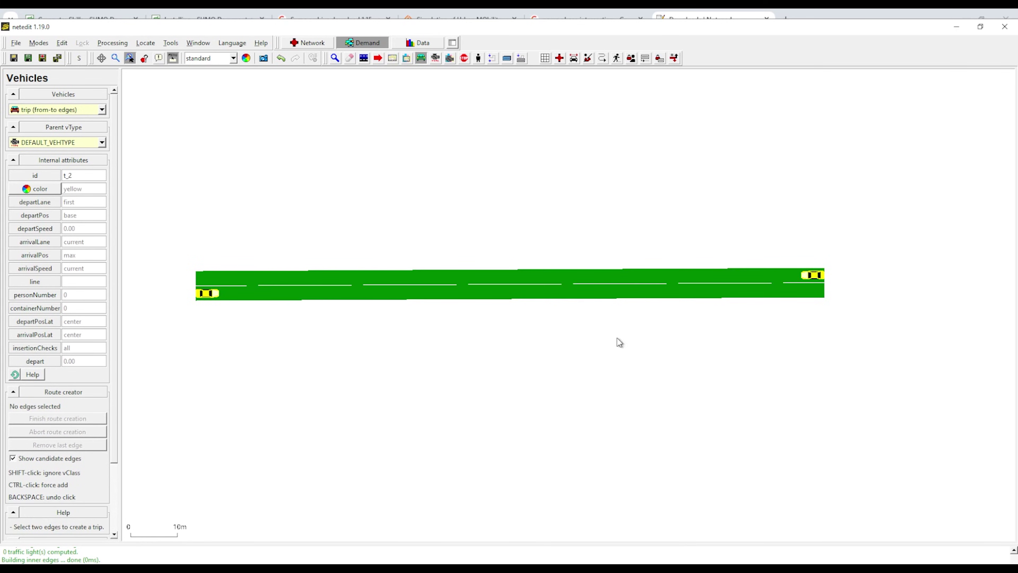